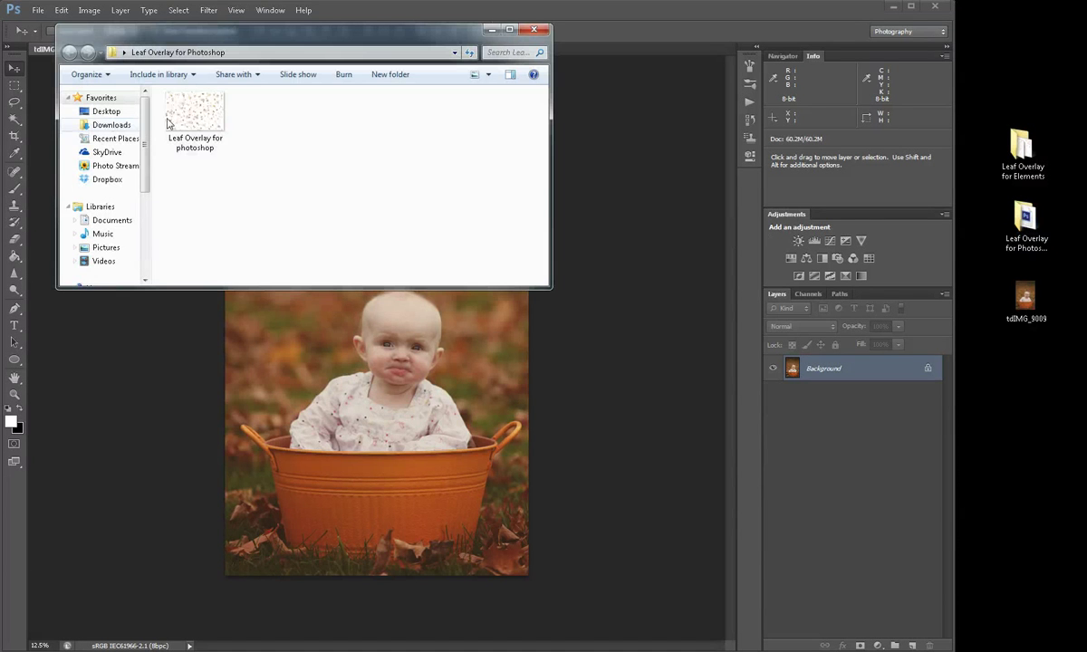
Step: Open 'Leaf Overlay for photoshop' with Adobe Photoshop CS6 from its right-click menu
right_click(184, 112)
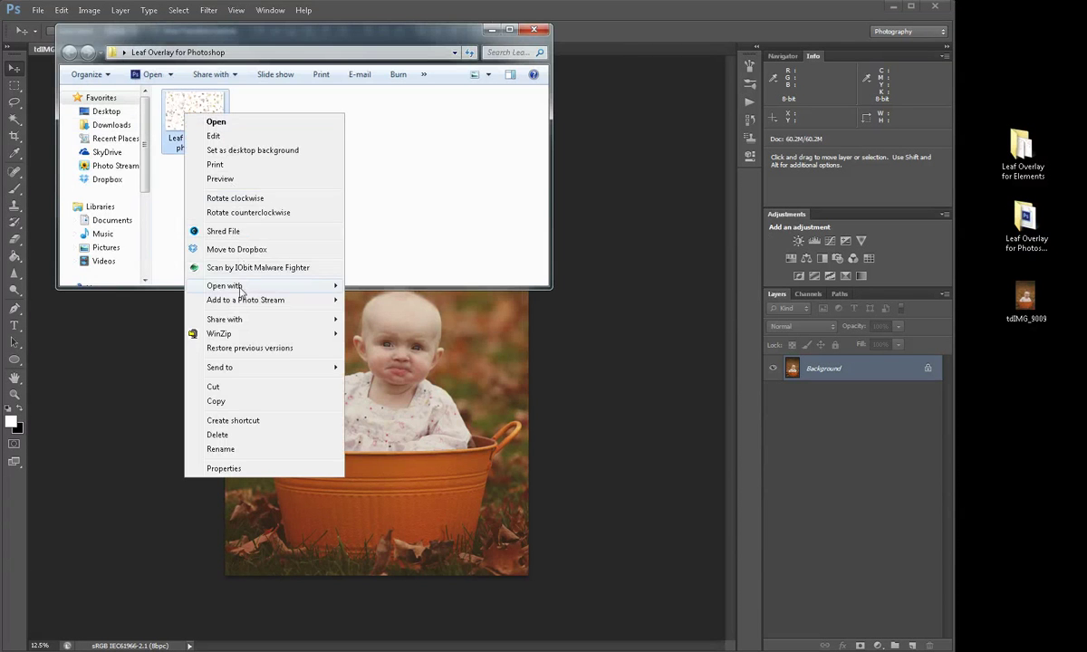
mouse_move(225, 285)
left_click(400, 288)
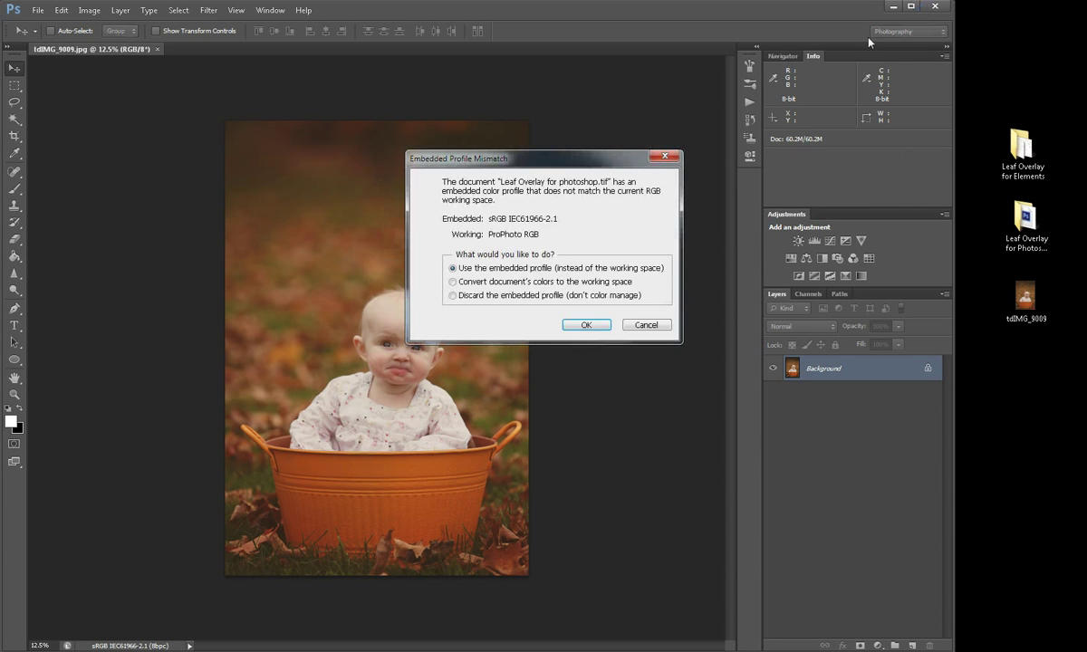
Step: Keep the embedded color profile and float the leaf overlay document in its own window
left_click(589, 325)
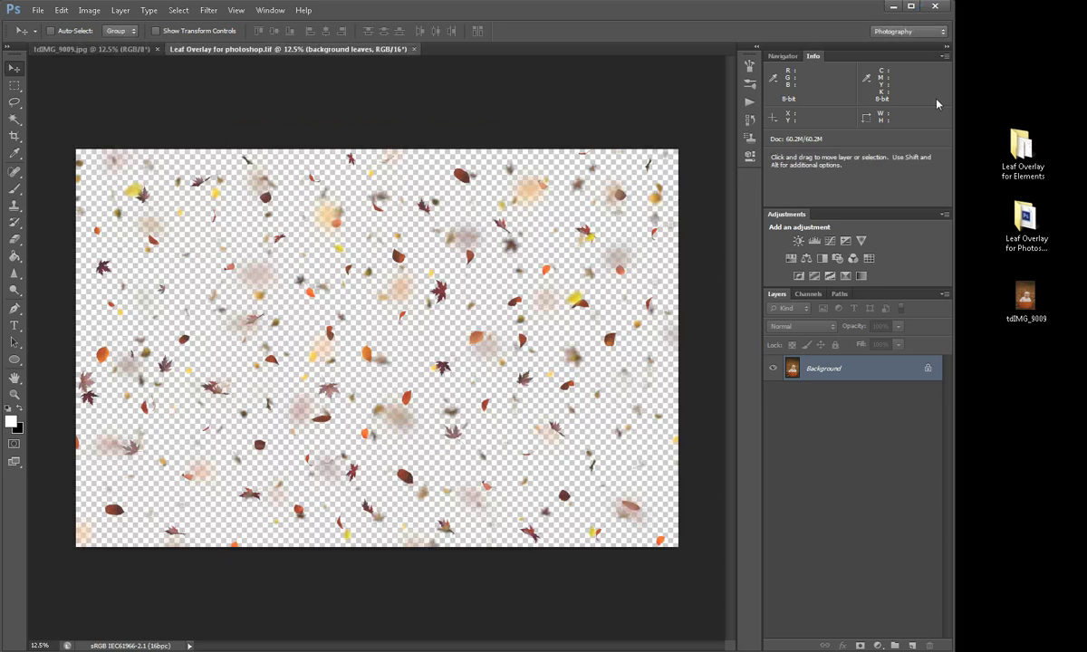
left_click(912, 8)
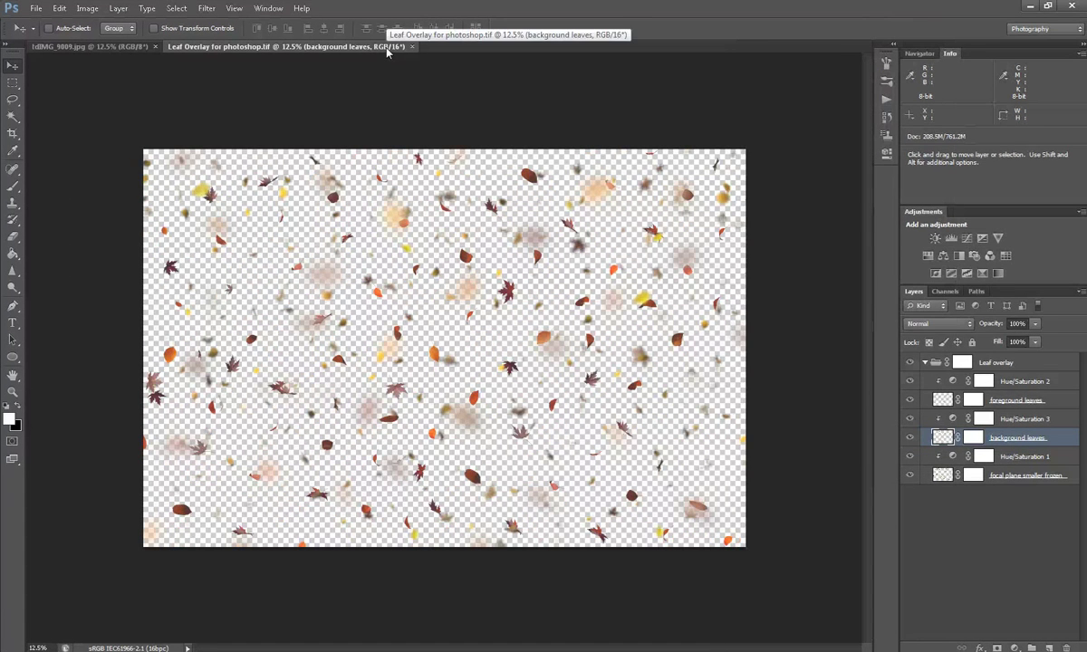
left_click_drag(387, 51, 387, 94)
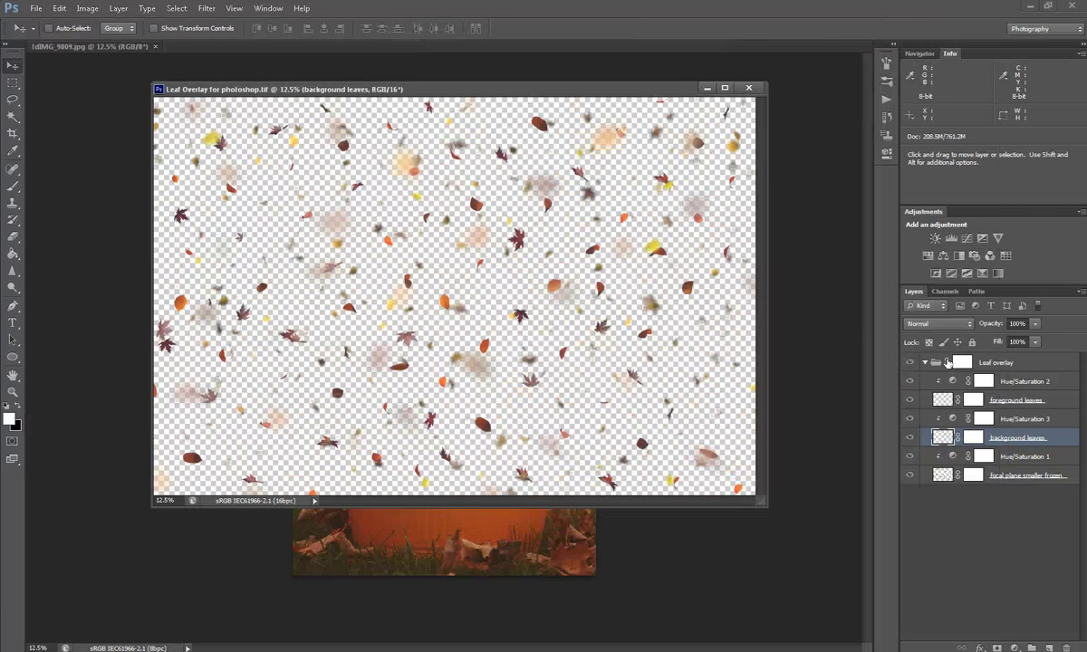
Step: Drag the Leaf overlay group into the baby photo despite the bit-depth difference, then close the overlay
left_click(925, 362)
mouse_move(936, 363)
left_mouse_down()
mouse_move(848, 423)
mouse_move(435, 547)
left_mouse_up()
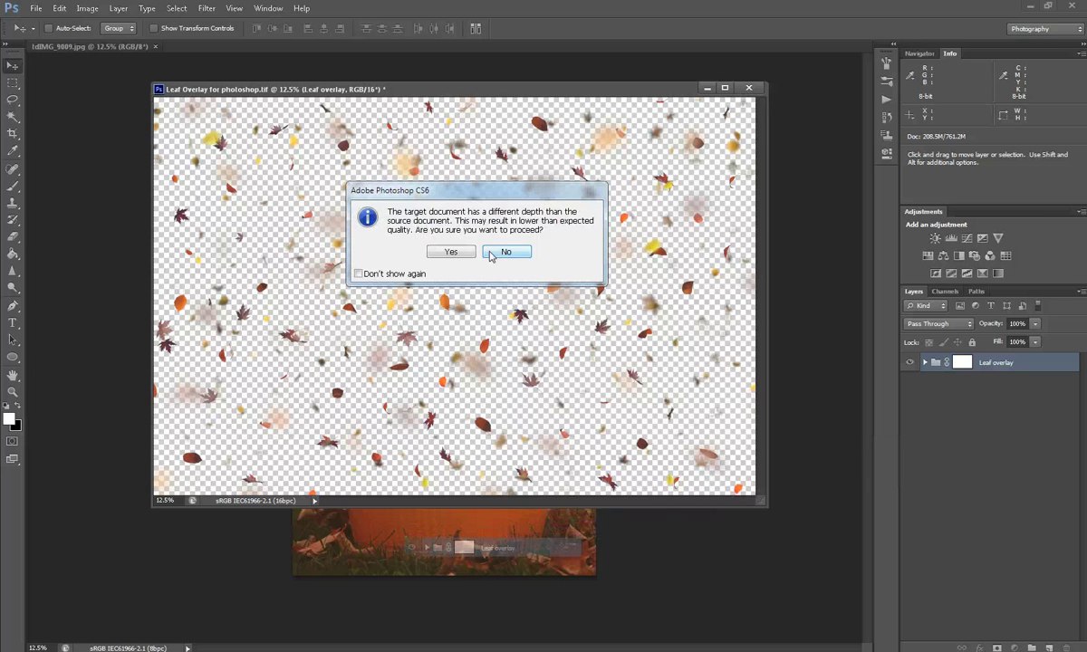
left_click(437, 250)
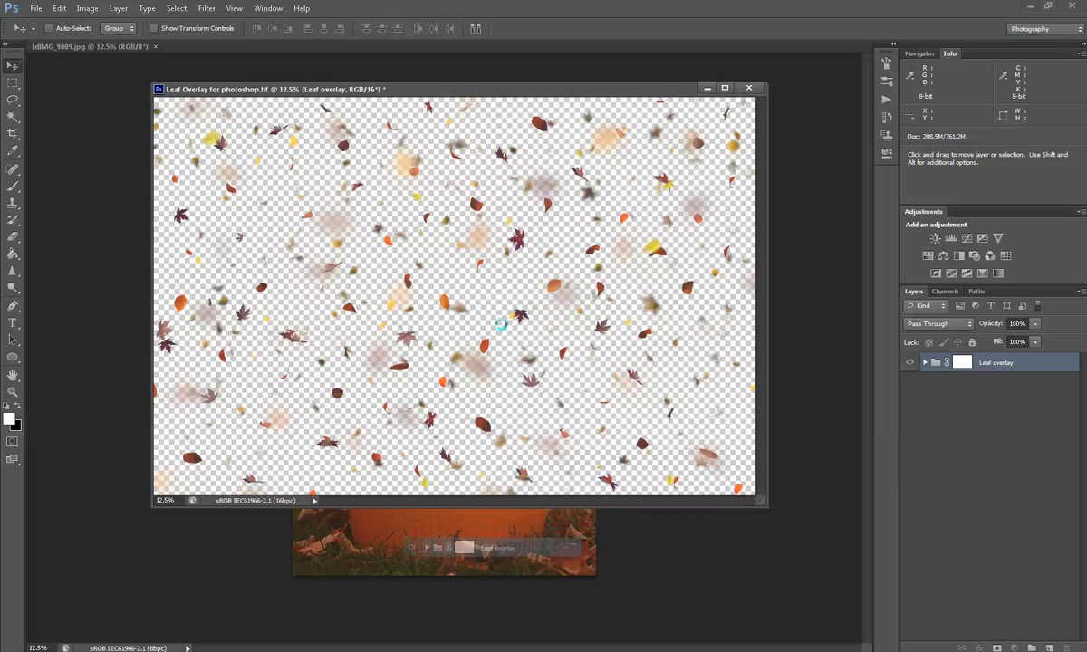
left_click(748, 88)
Step: Discard overlay changes, move the leaves up and right over the photo, and expand the Leaf overlay group
left_click(470, 245)
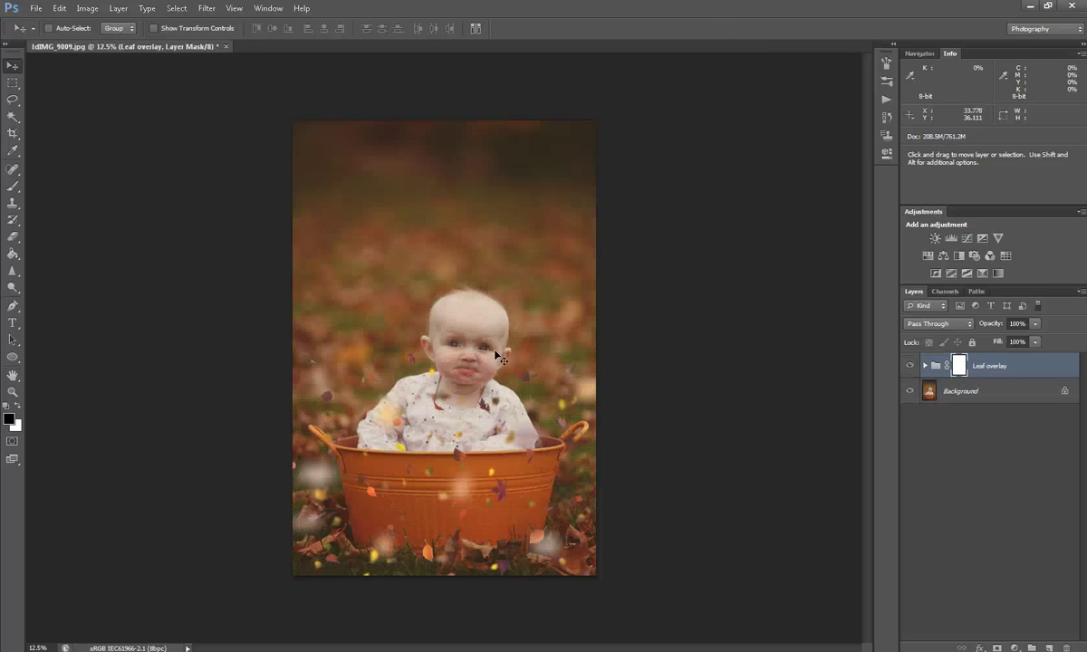
left_click_drag(513, 441, 434, 218)
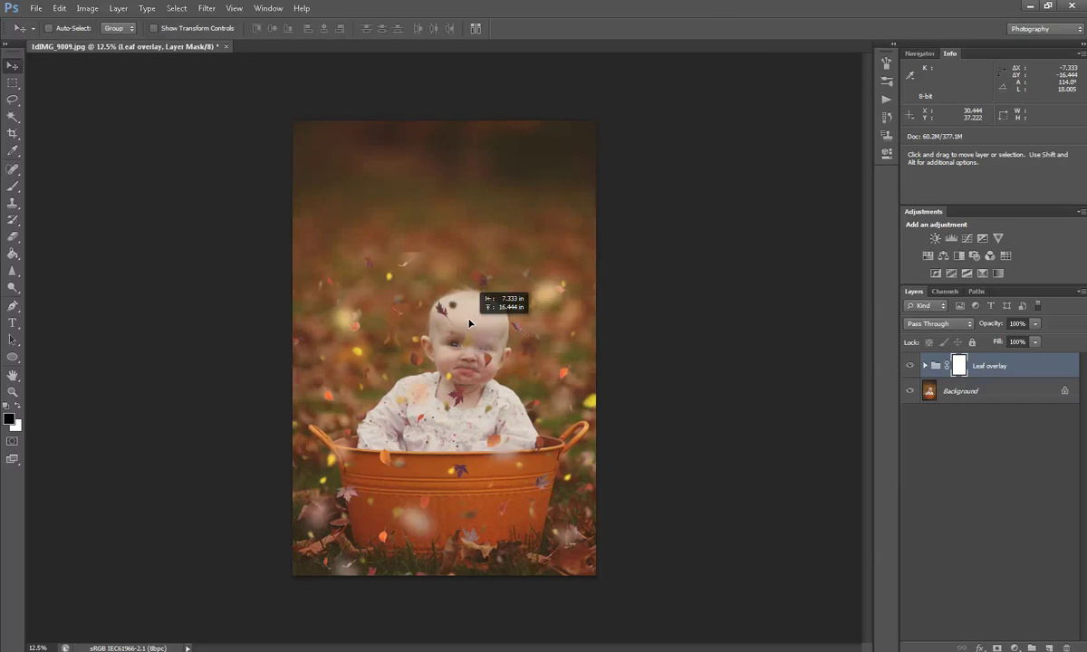
left_click(59, 8)
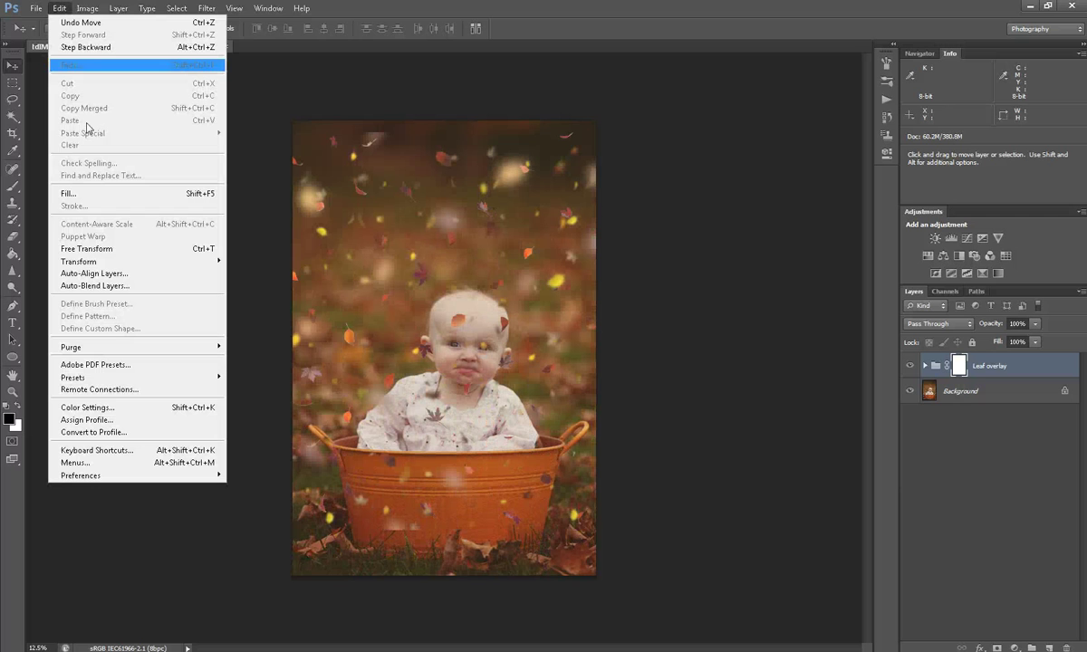
mouse_move(136, 261)
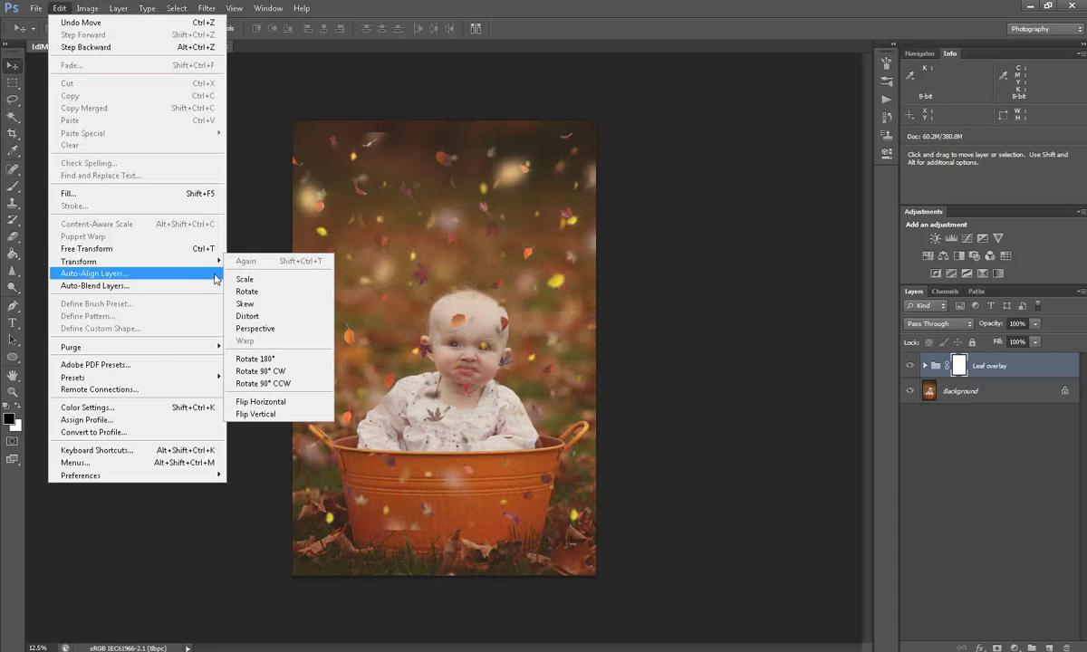
left_click(257, 372)
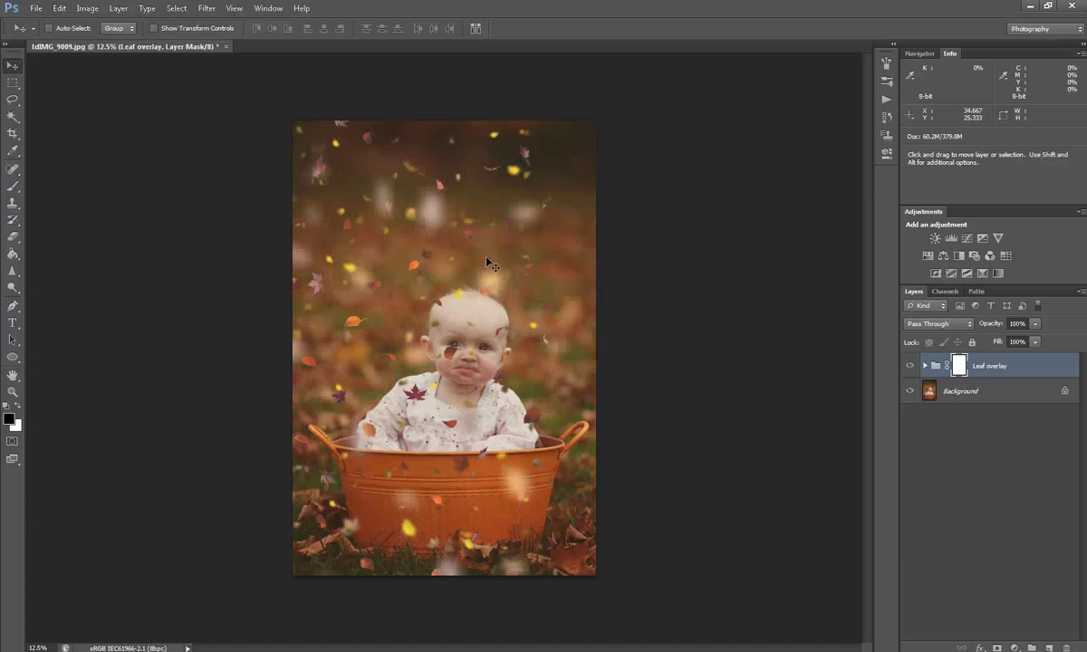
left_click_drag(487, 263, 532, 224)
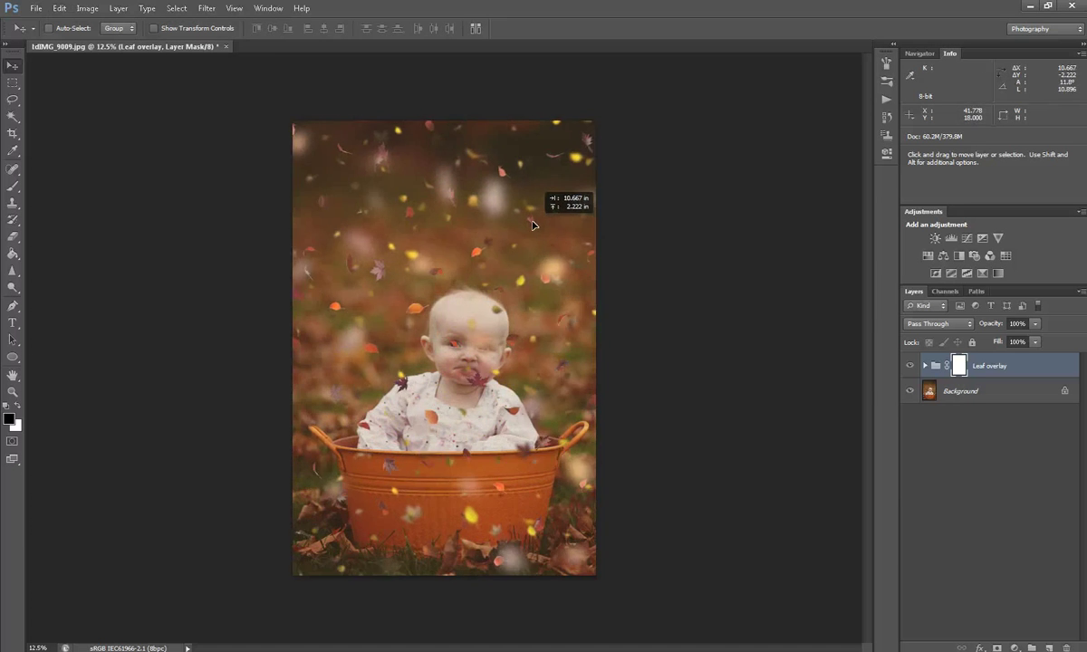
left_click_drag(533, 224, 570, 177)
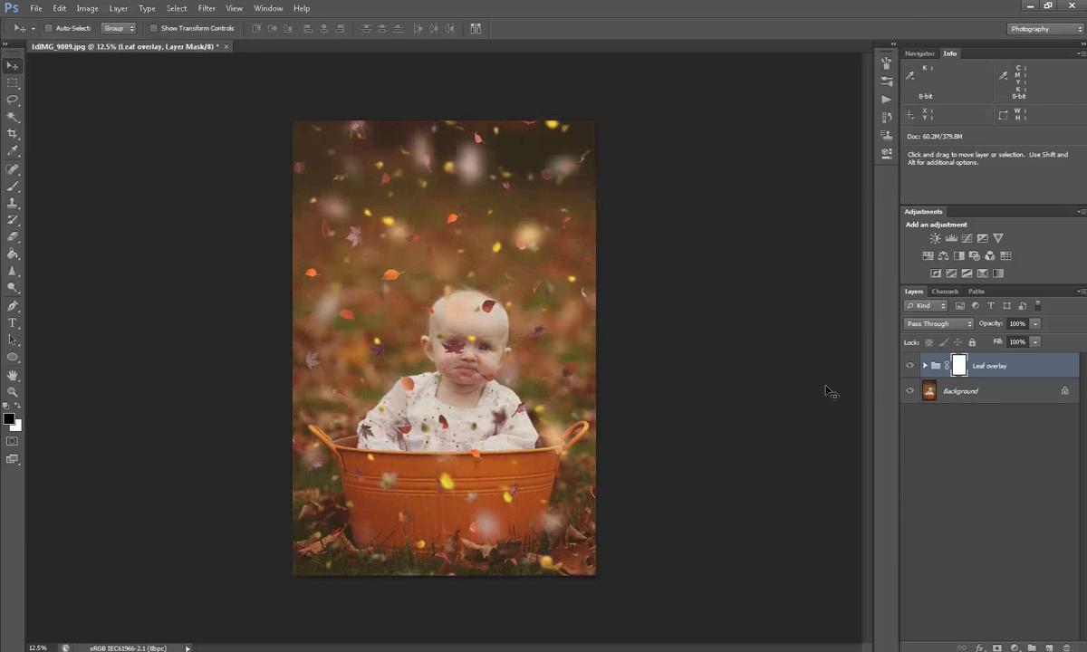
left_click(925, 366)
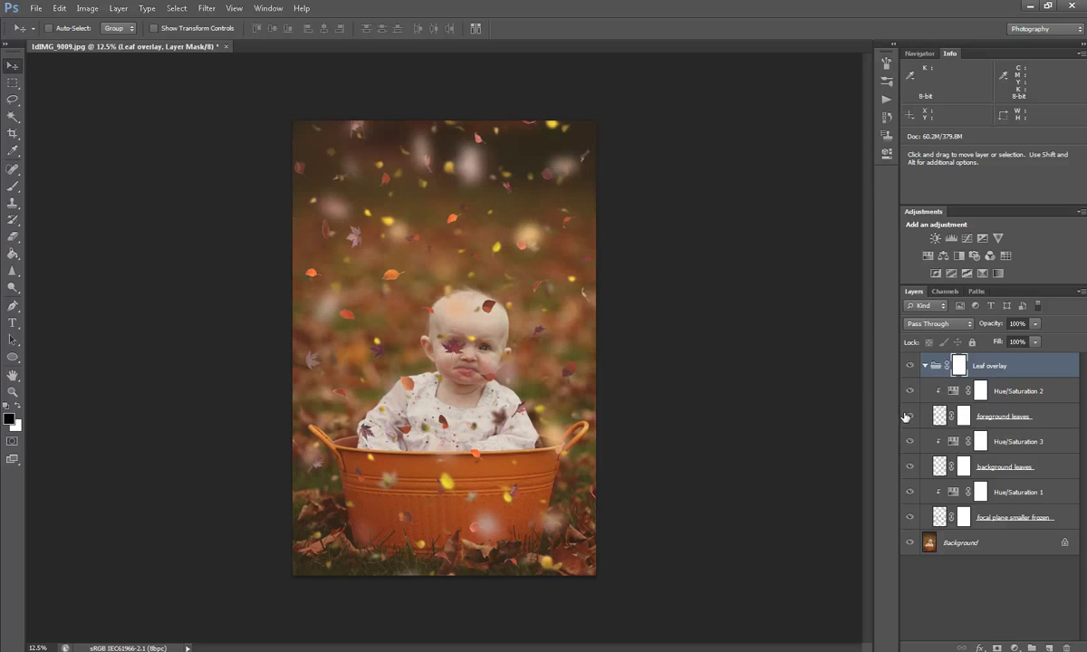
Step: Hide the foreground and background leaves layers and select the focal plane smaller frozen layer
left_click(910, 417)
left_click(909, 467)
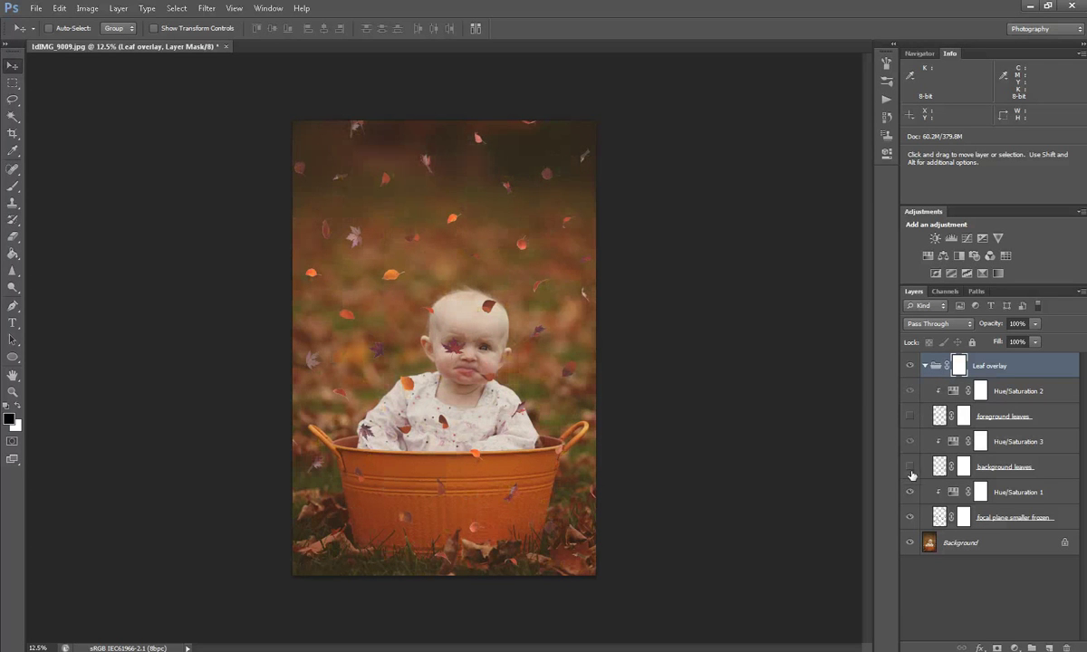
left_click(937, 517)
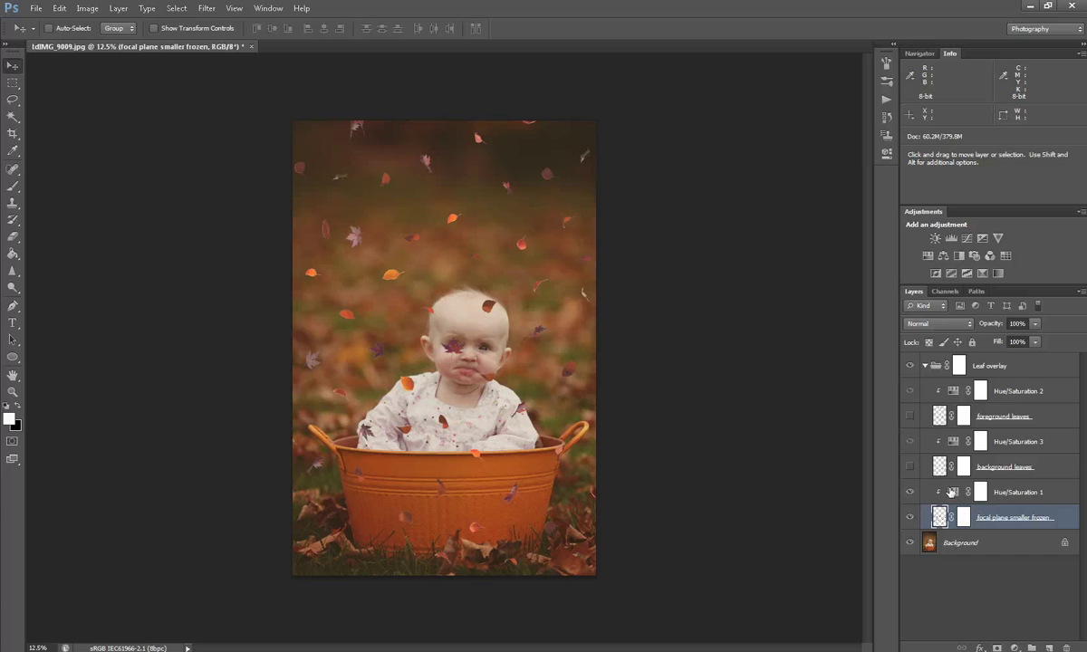
Step: Set Hue/Saturation 1 to Hue -40, Saturation -6, Lightness +24, then target the layer mask
double_click(951, 492)
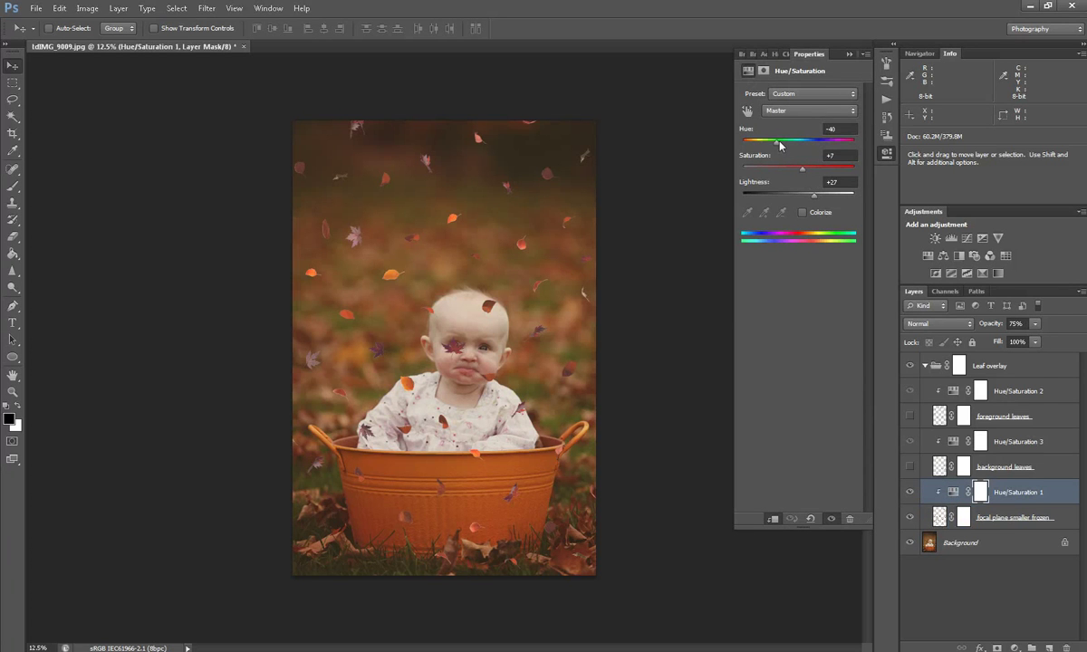
left_click_drag(780, 145, 781, 143)
left_click(776, 143)
left_click_drag(813, 195, 813, 197)
left_click(797, 52)
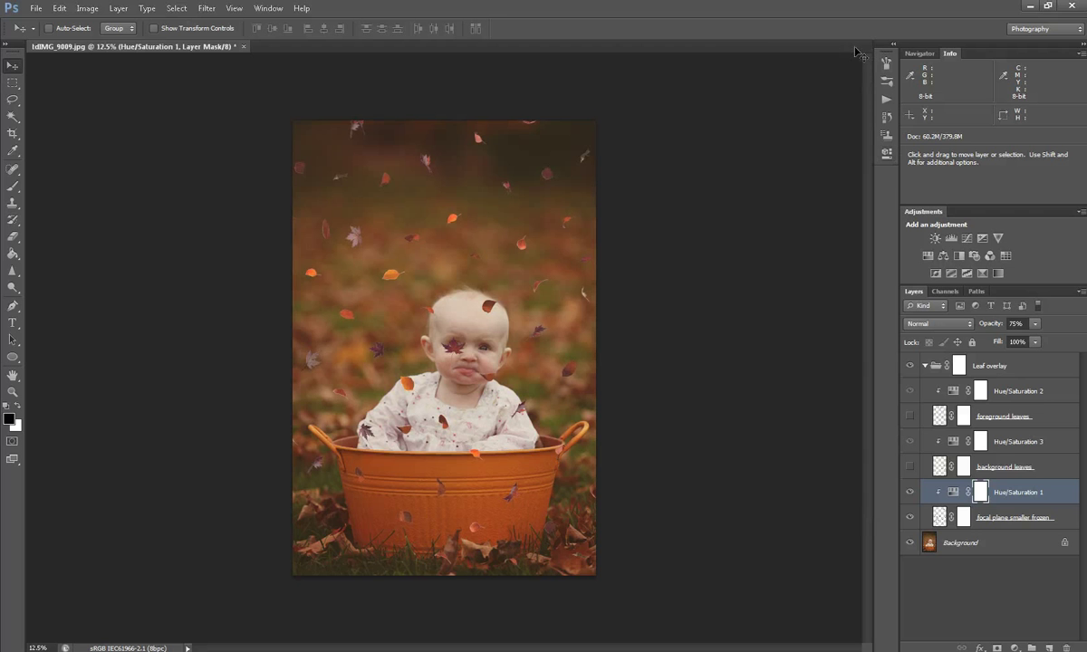
left_click(964, 519)
Step: Brush out the leaves on the baby's face, chest and sleeve, enlarging the brush to 600
left_click(13, 185)
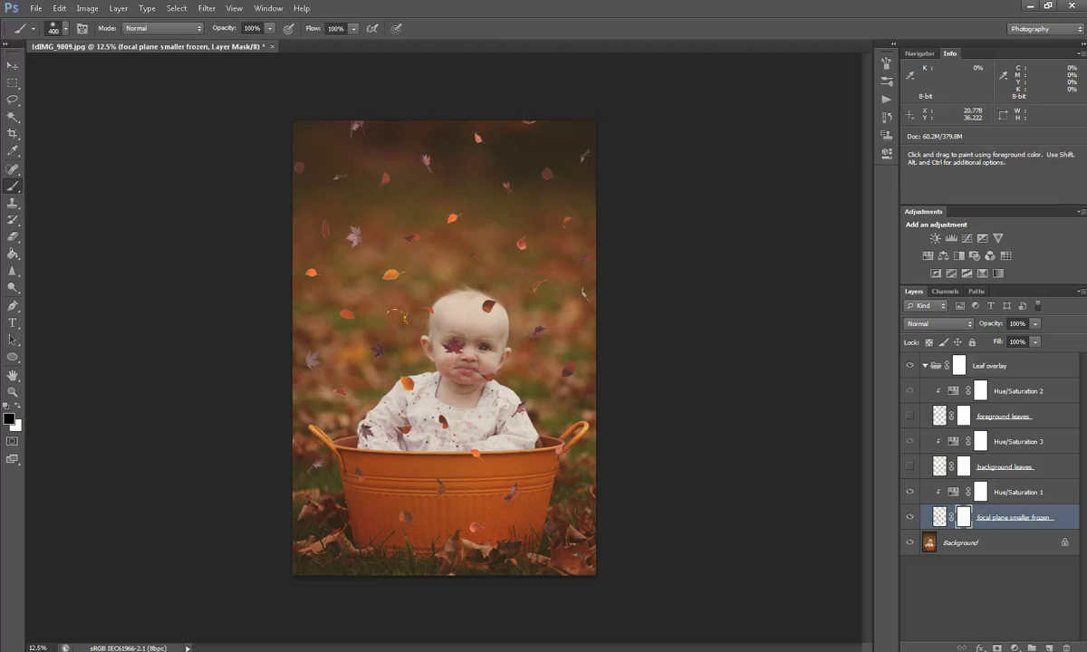
left_click_drag(458, 354, 457, 299)
left_click(408, 384)
left_click(366, 431)
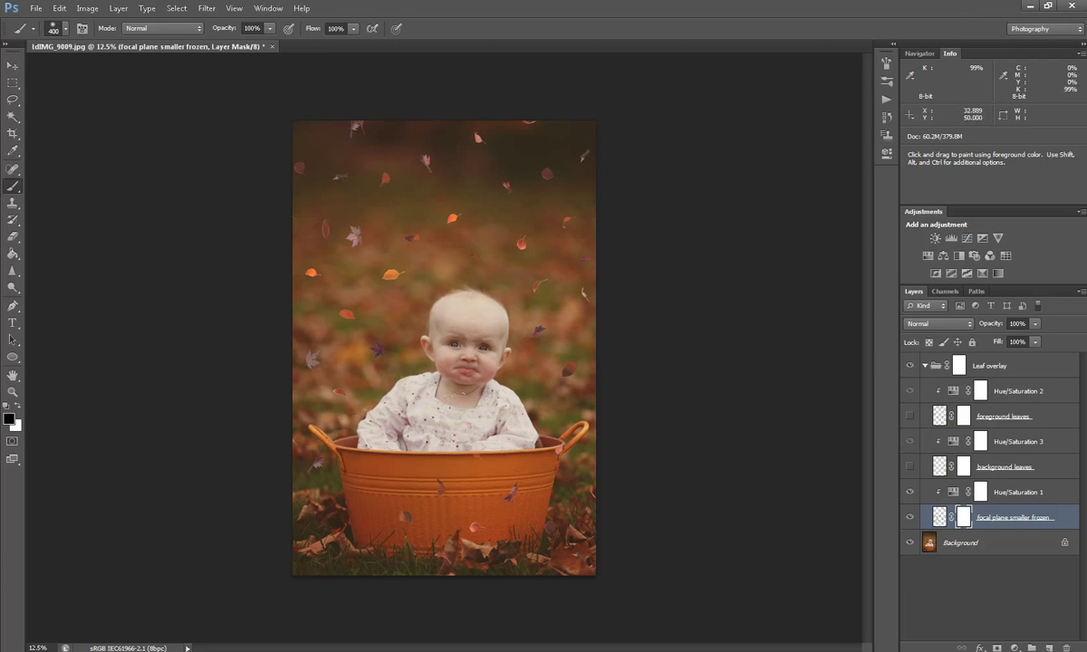
key("bracketright")
key("bracketright")
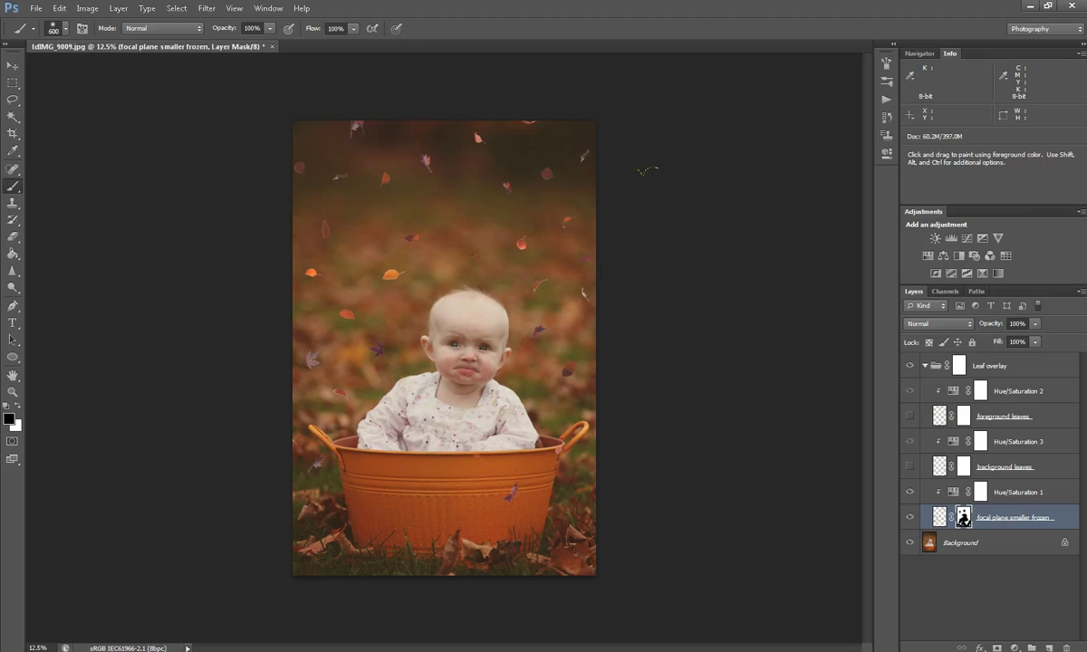
left_click(911, 467)
Step: Scale the focal plane leaves to about 132% with Free Transform and shift them up-left
double_click(940, 518)
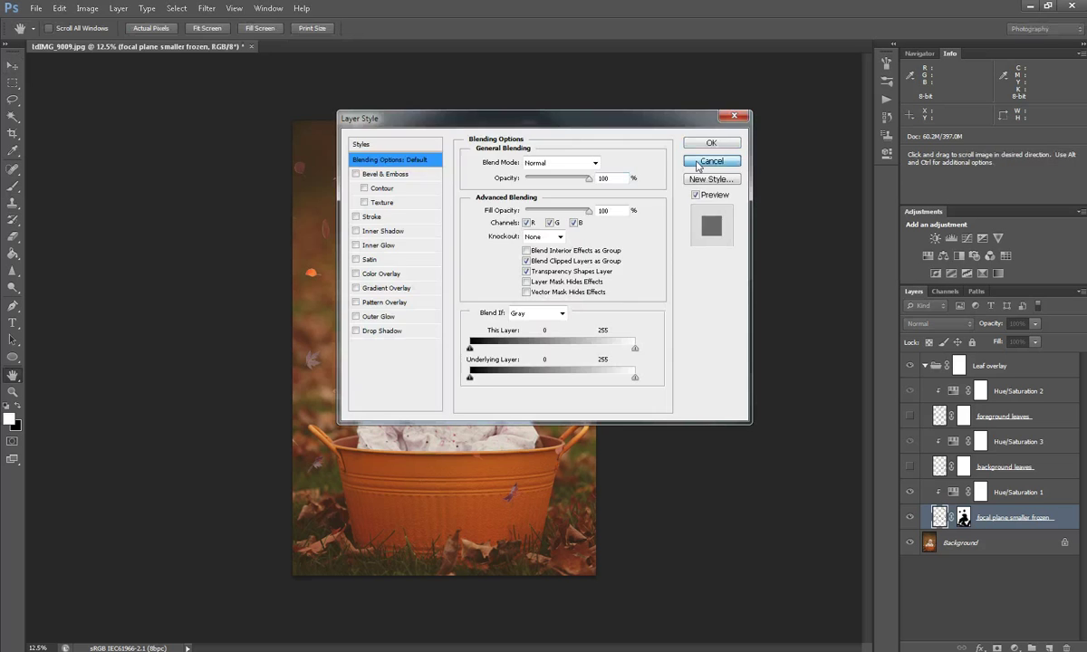
left_click(698, 165)
left_click(13, 65)
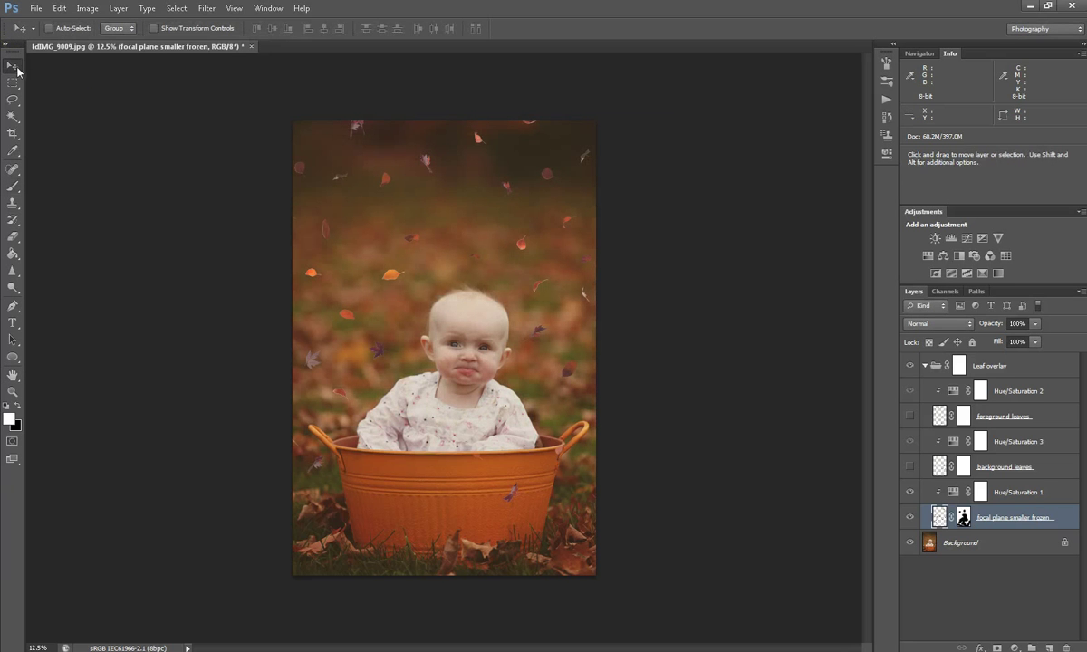
left_click(59, 8)
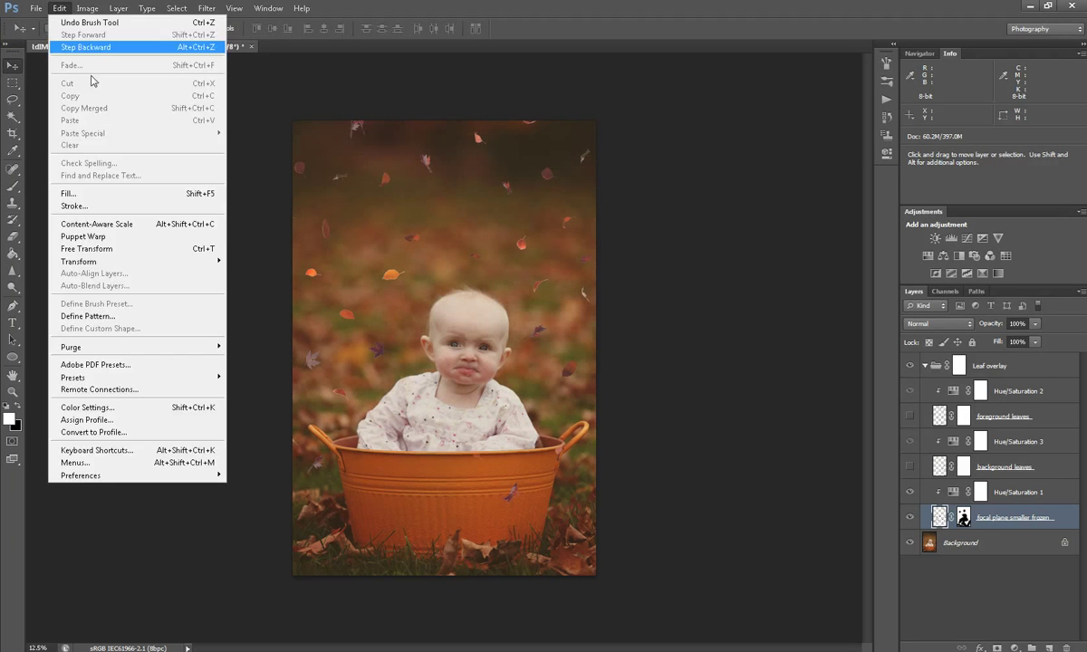
left_click(118, 247)
scroll(392, 322, "down", 1)
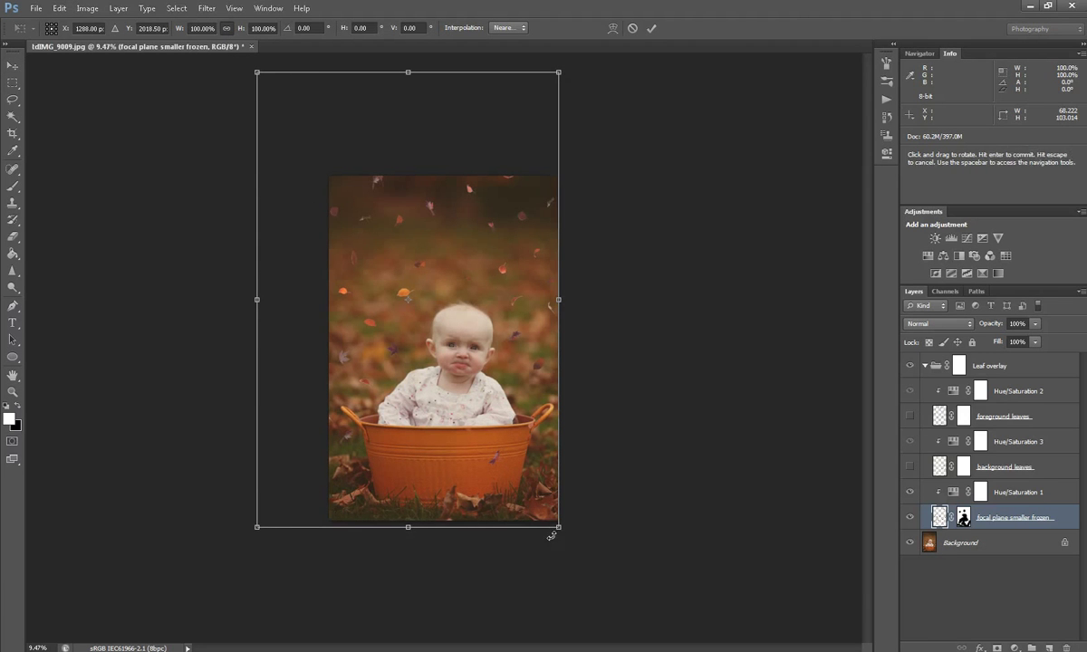
mouse_move(558, 527)
left_mouse_down()
mouse_move(645, 651)
mouse_move(657, 651)
left_mouse_up()
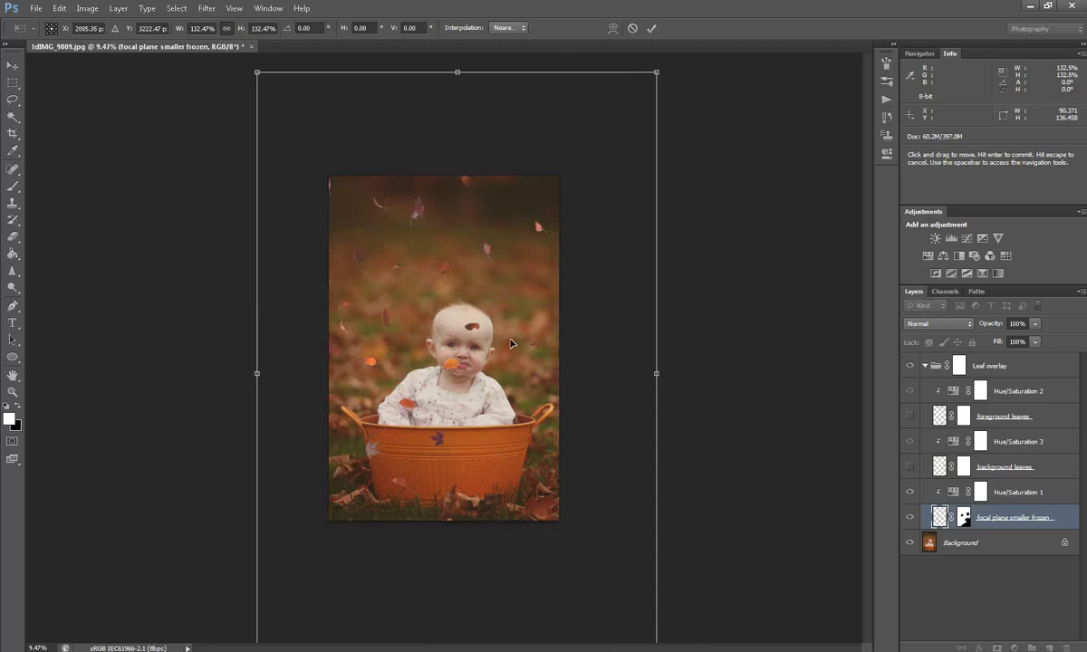
left_click_drag(499, 321, 437, 250)
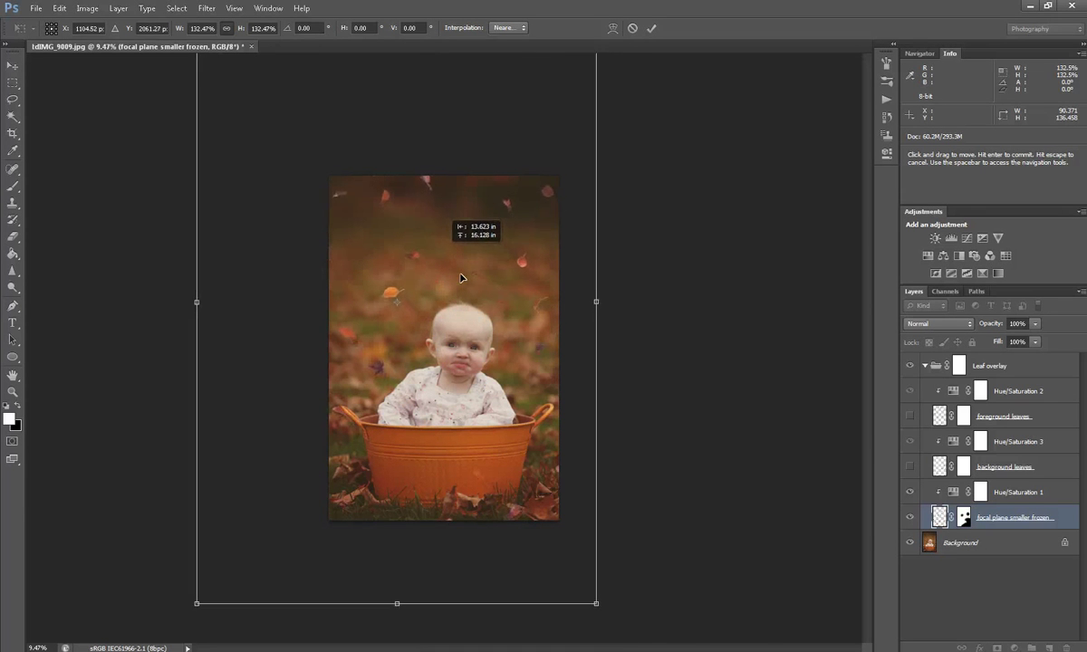
left_click(651, 29)
scroll(554, 247, "up", 1)
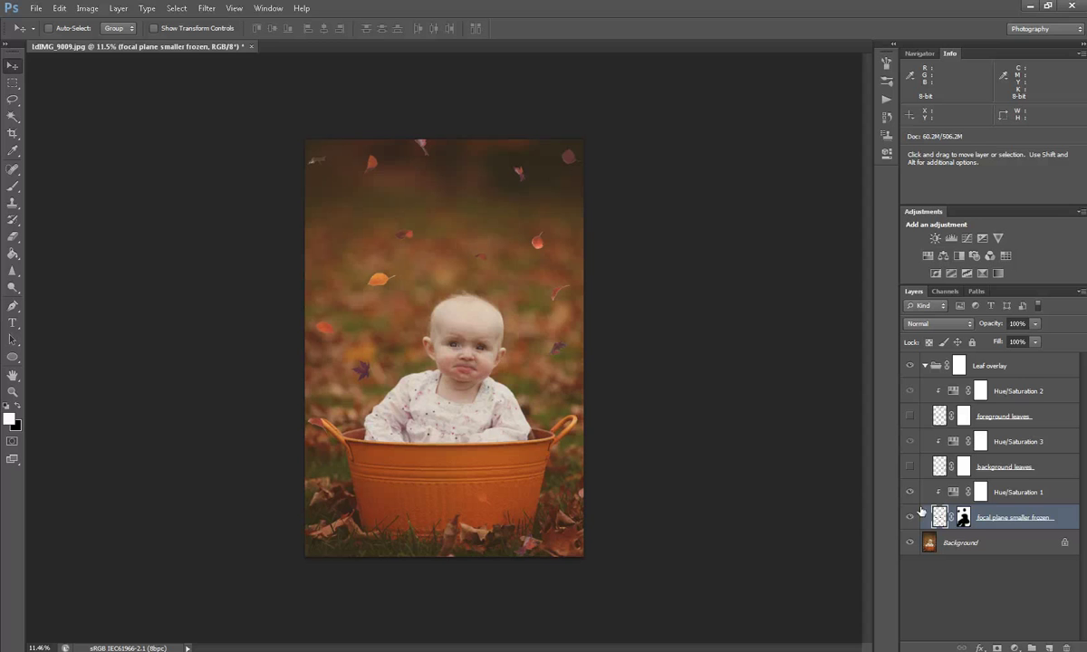
Step: Target the focal plane layer mask with black as foreground and the Brush tool
left_click(963, 517)
key("x")
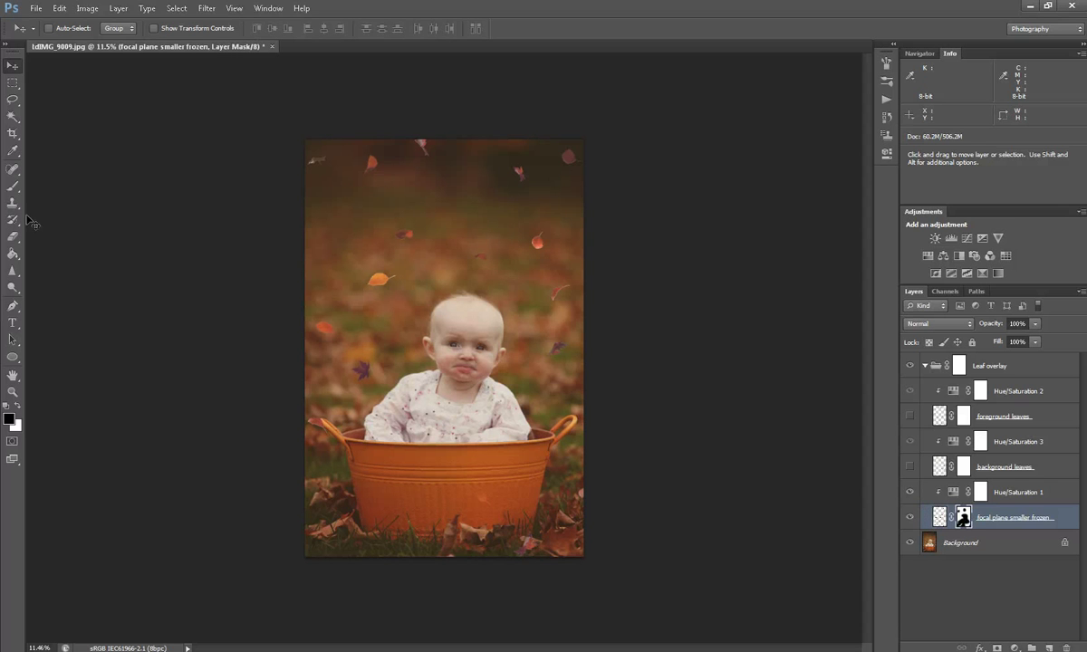
left_click(12, 186)
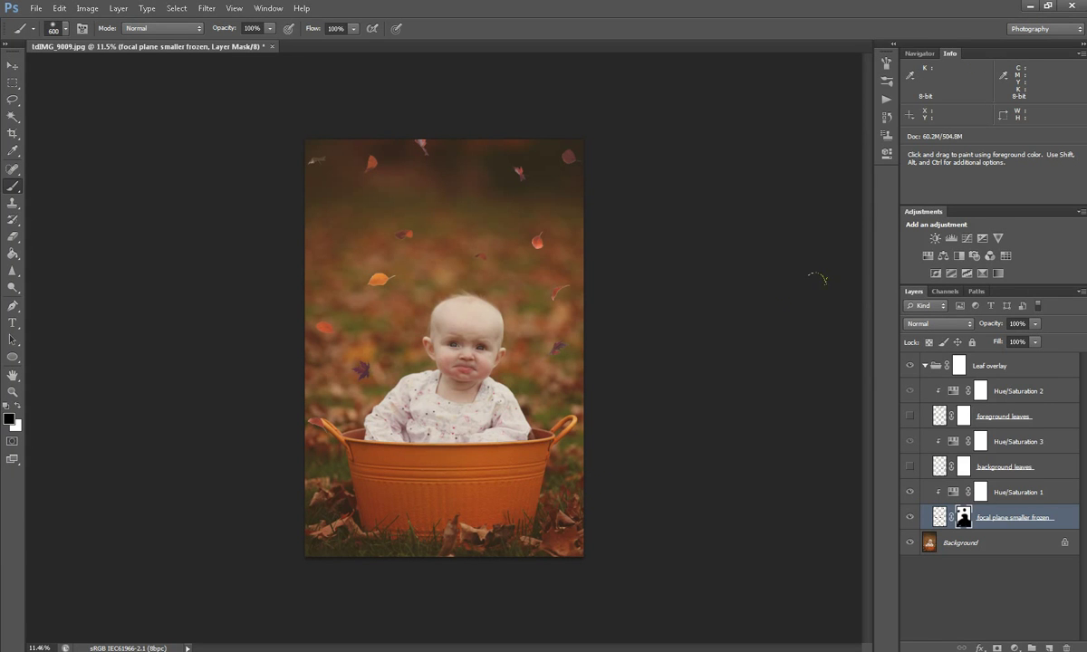
Step: Show the background leaves and change Hue/Saturation 3's hue from -5 to -15
left_click(910, 466)
left_click(911, 467)
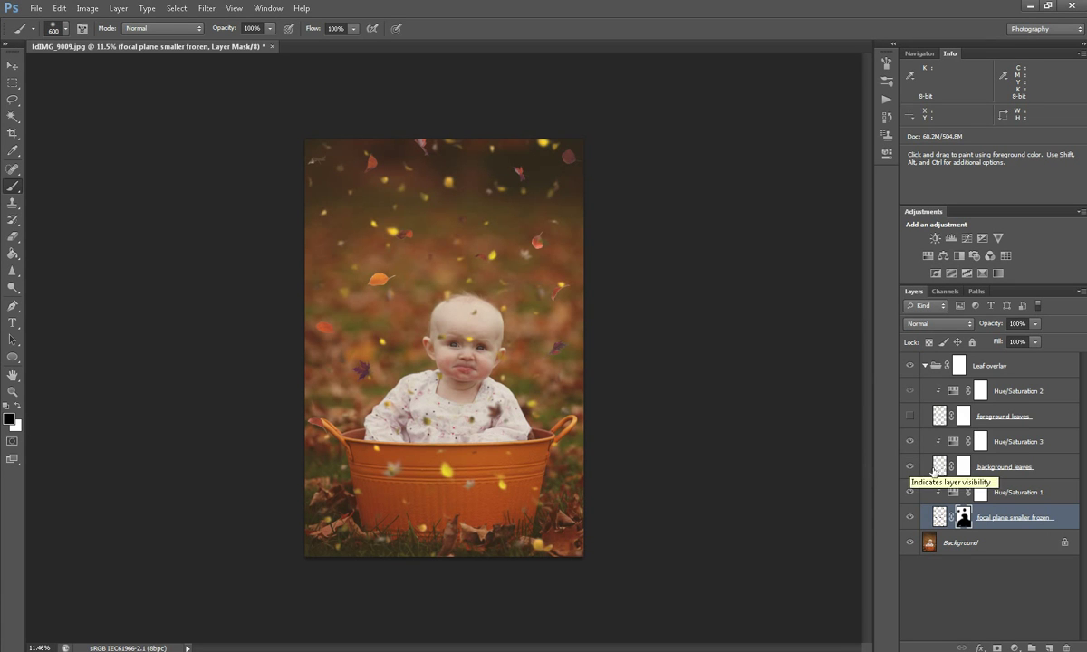
left_click(953, 443)
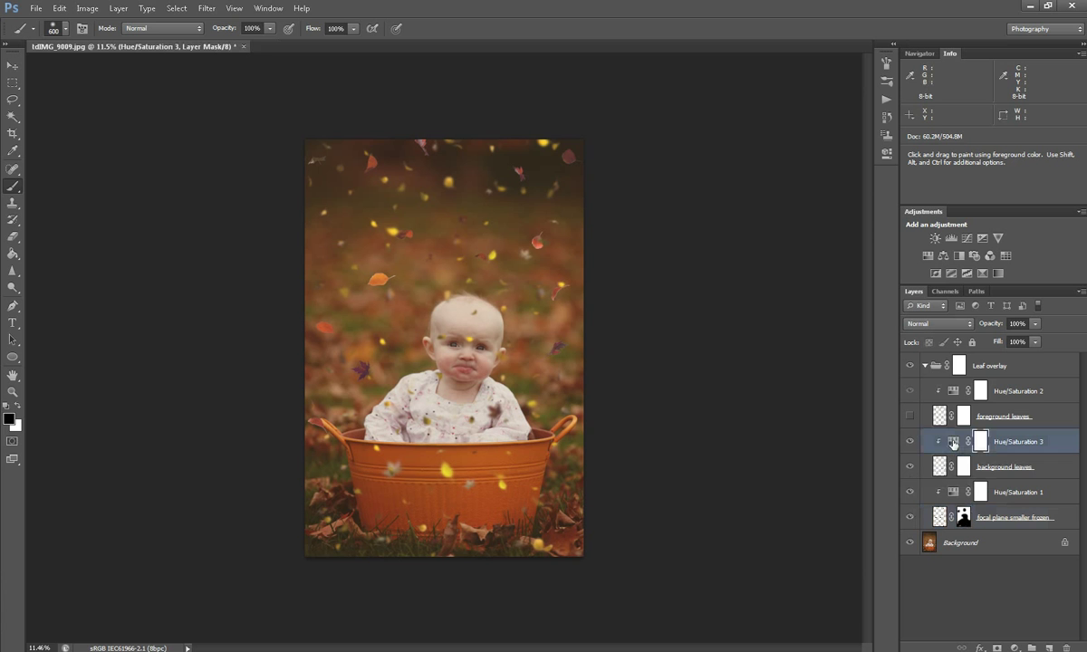
double_click(953, 443)
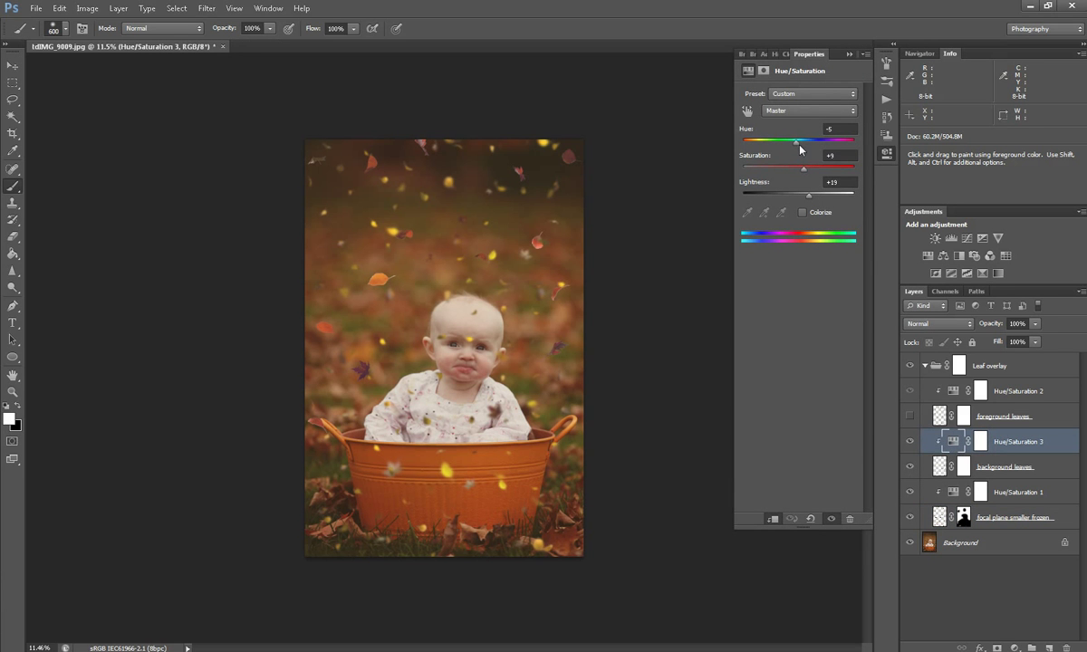
left_click_drag(801, 148, 792, 149)
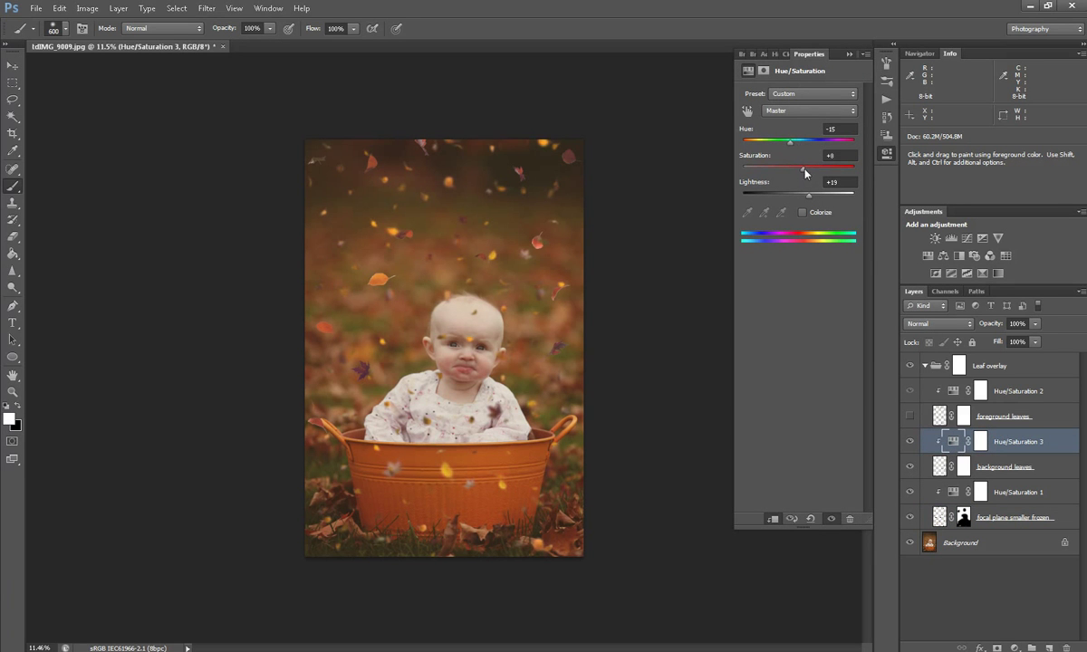
left_click(849, 54)
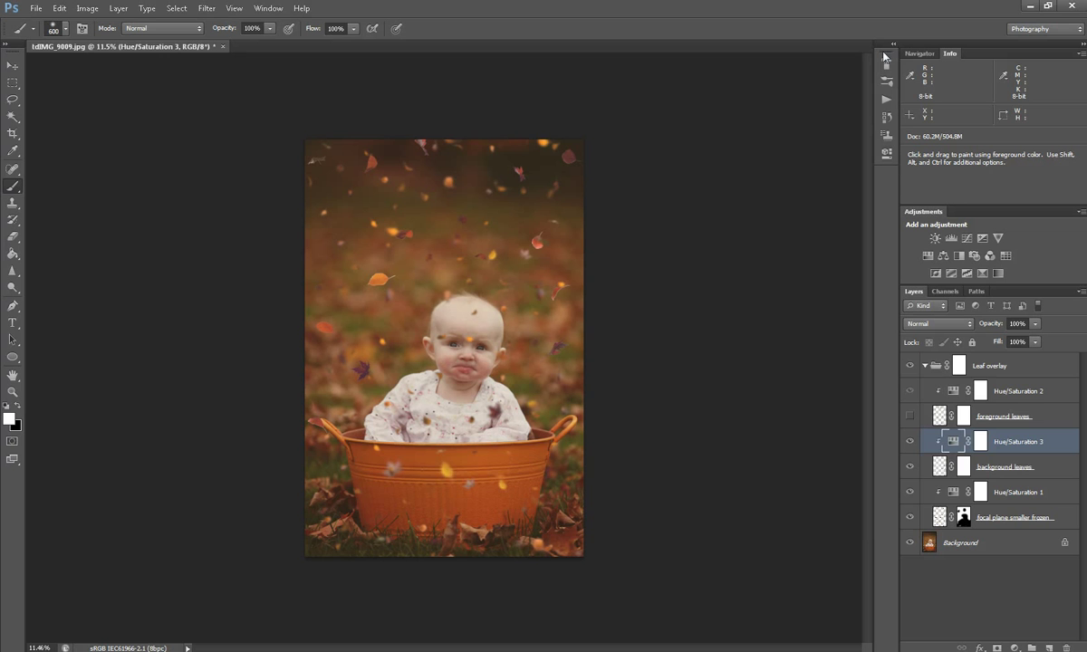
left_click(941, 470)
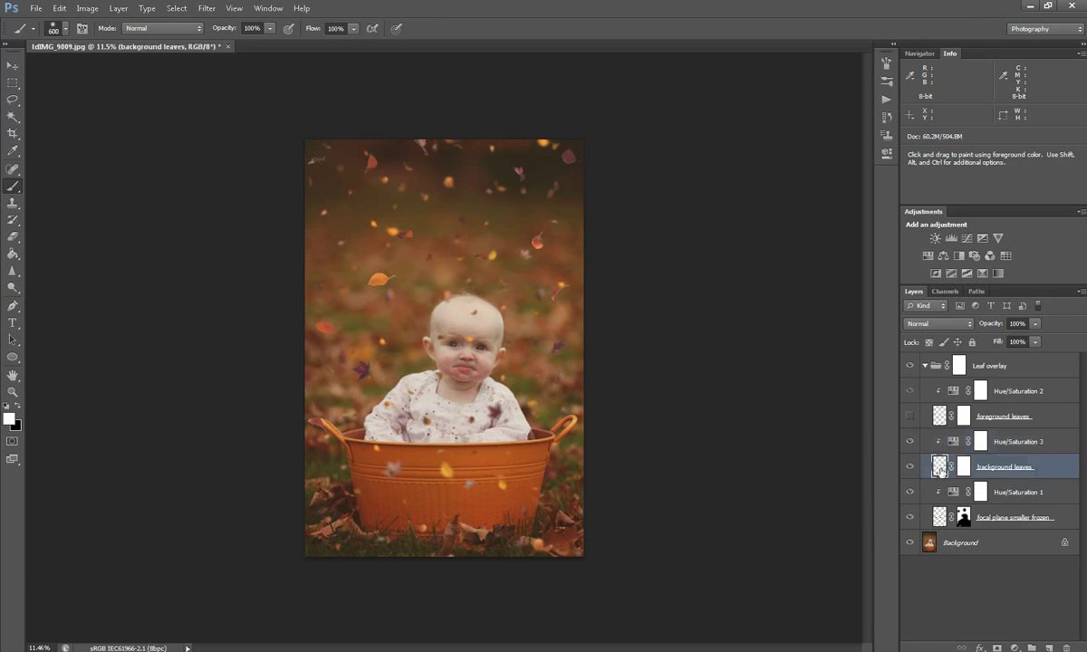
Step: Shift the background leaves left and down and stretch them to about 132% width by 107% height
left_click(58, 8)
left_click(76, 243)
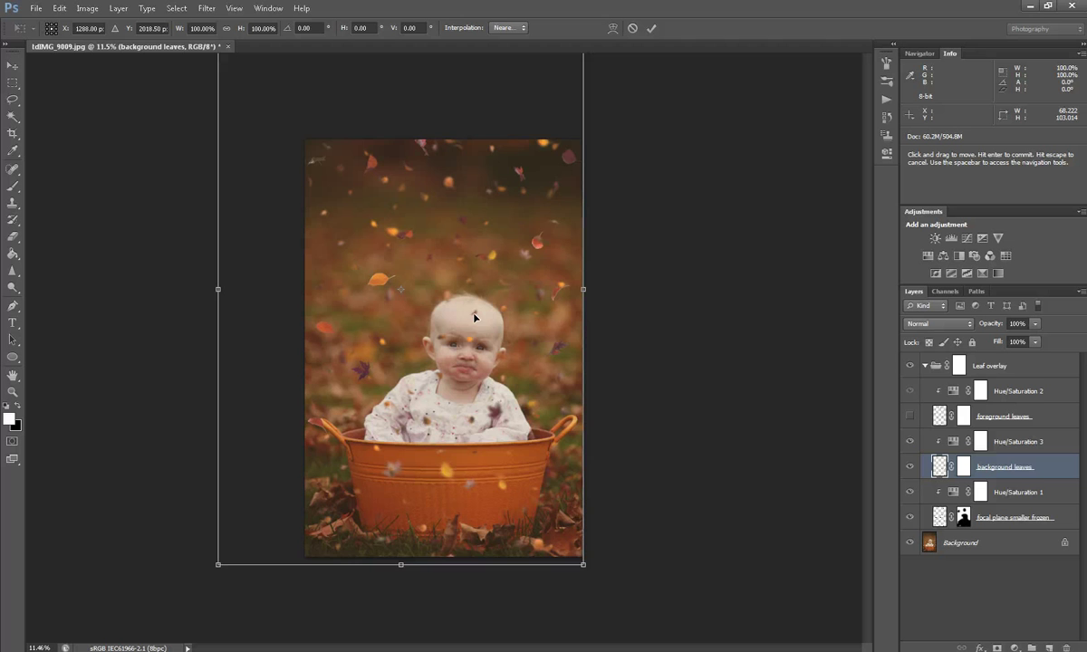
left_click_drag(492, 322, 456, 356)
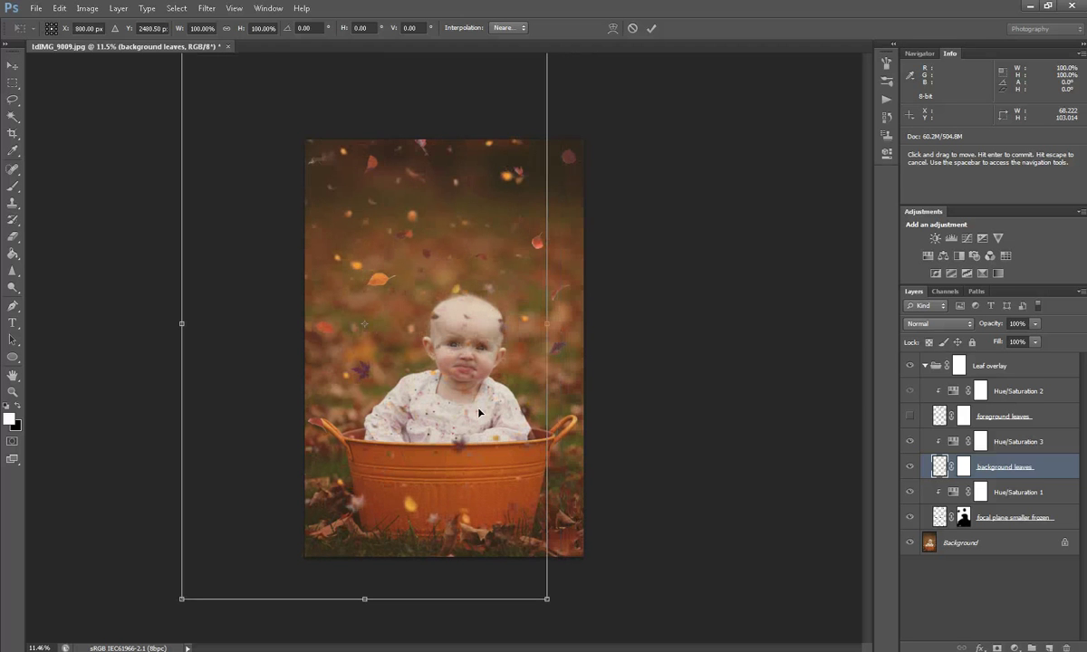
left_click_drag(546, 602, 698, 606)
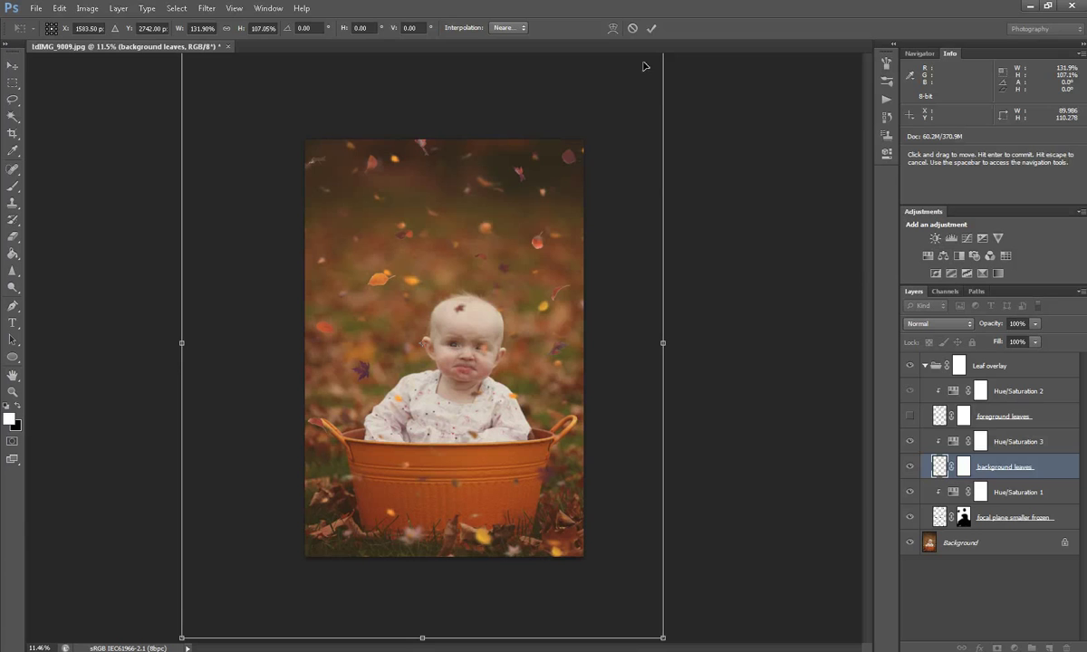
left_click(650, 33)
key("b")
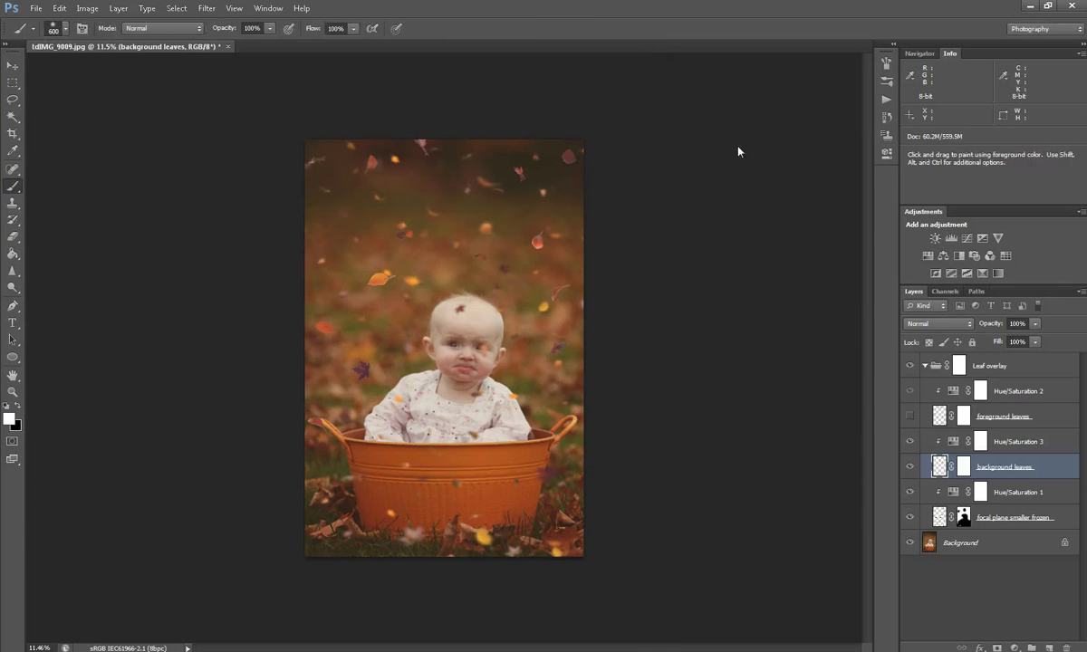
Step: Paint black on the background leaves mask along the bottom of the photo
left_click(963, 467)
key("x")
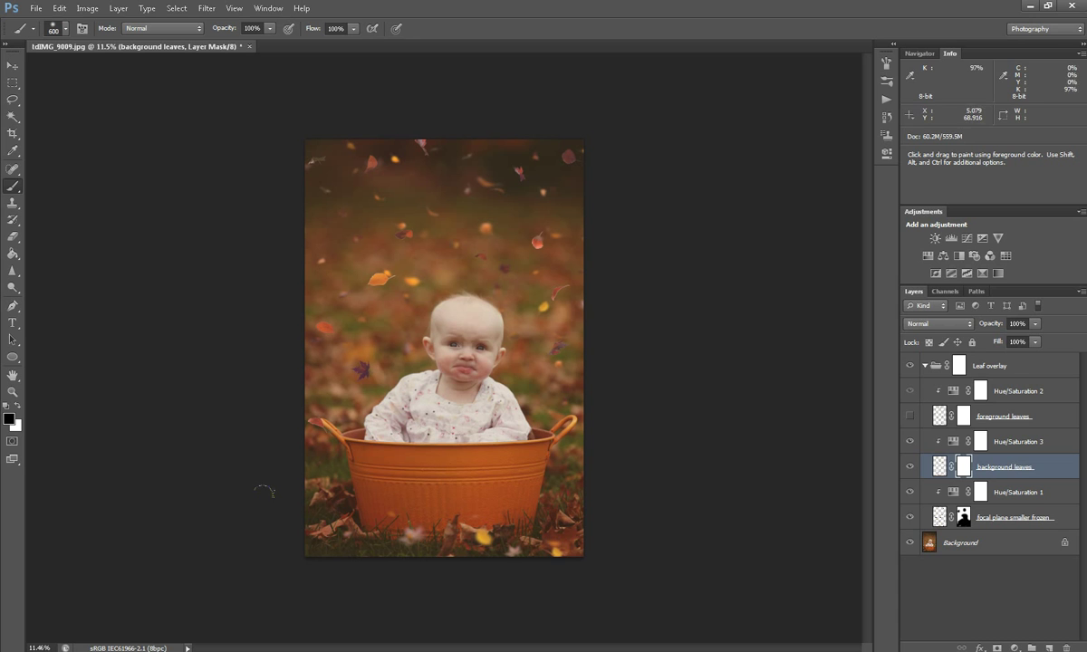
left_click_drag(546, 442, 272, 507)
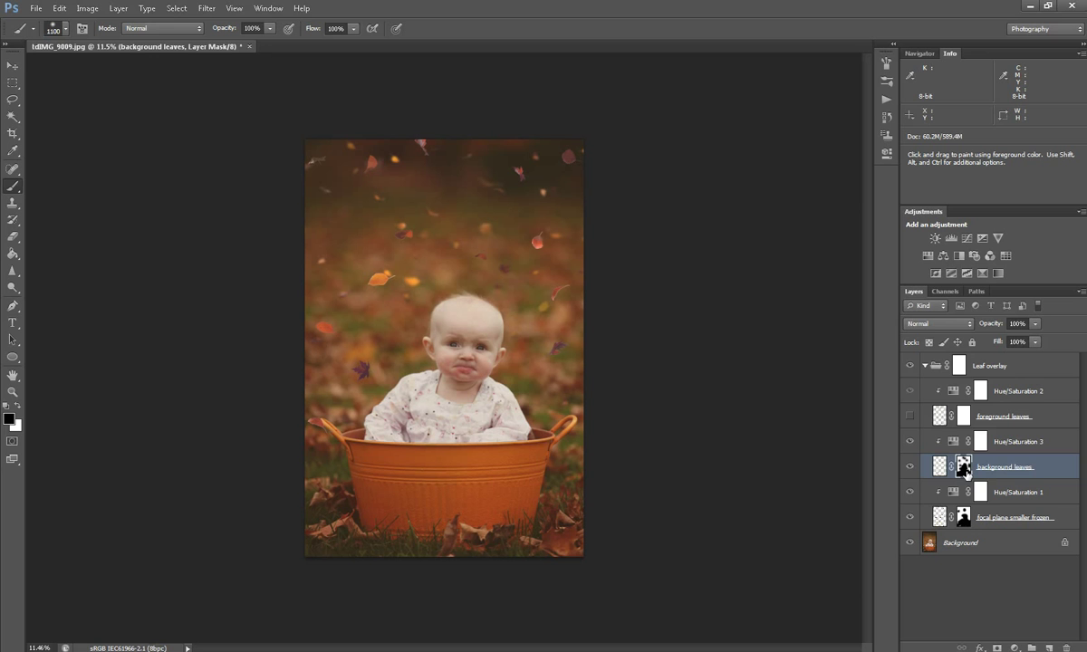
Step: Show the foreground leaves and lower Hue/Saturation 2 lightness from +57 to +21
left_click(939, 417)
key("x")
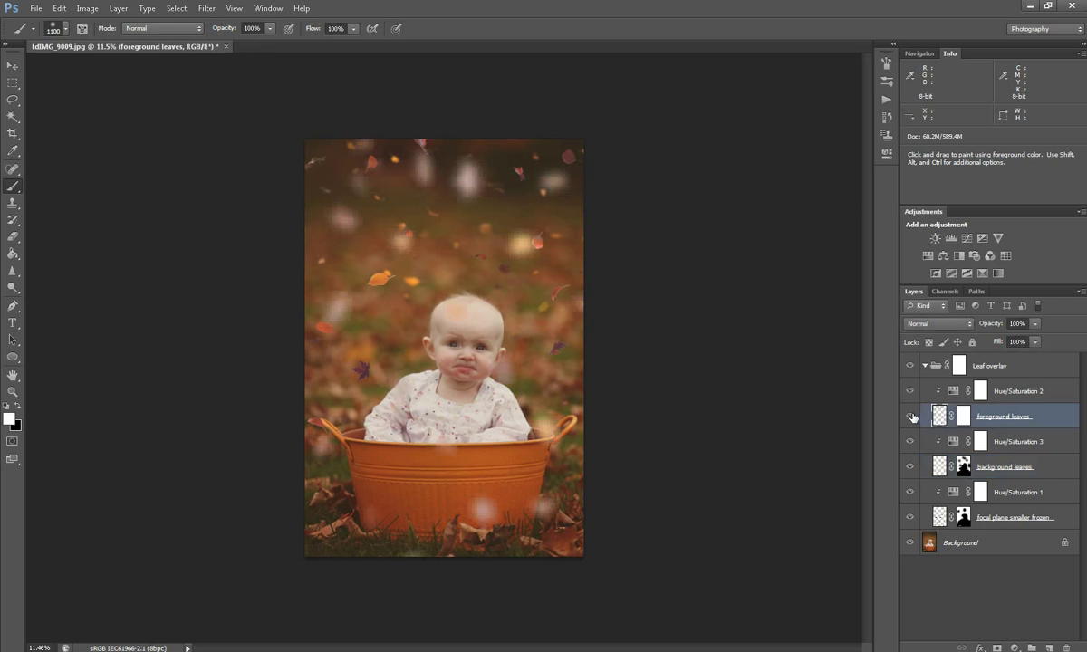
left_click(934, 394)
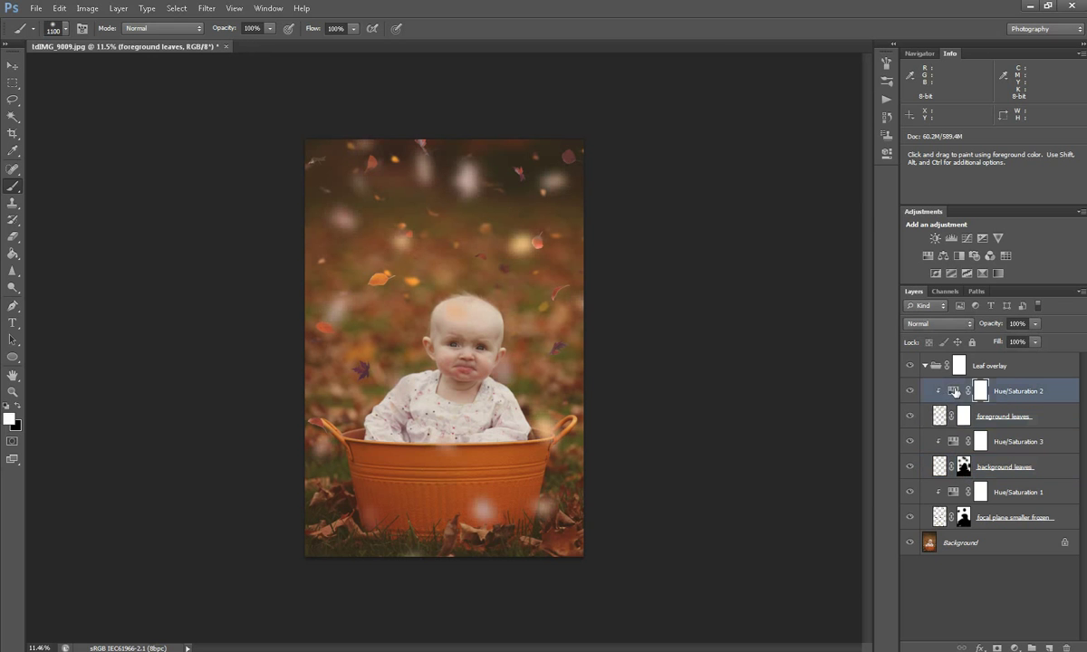
key("x")
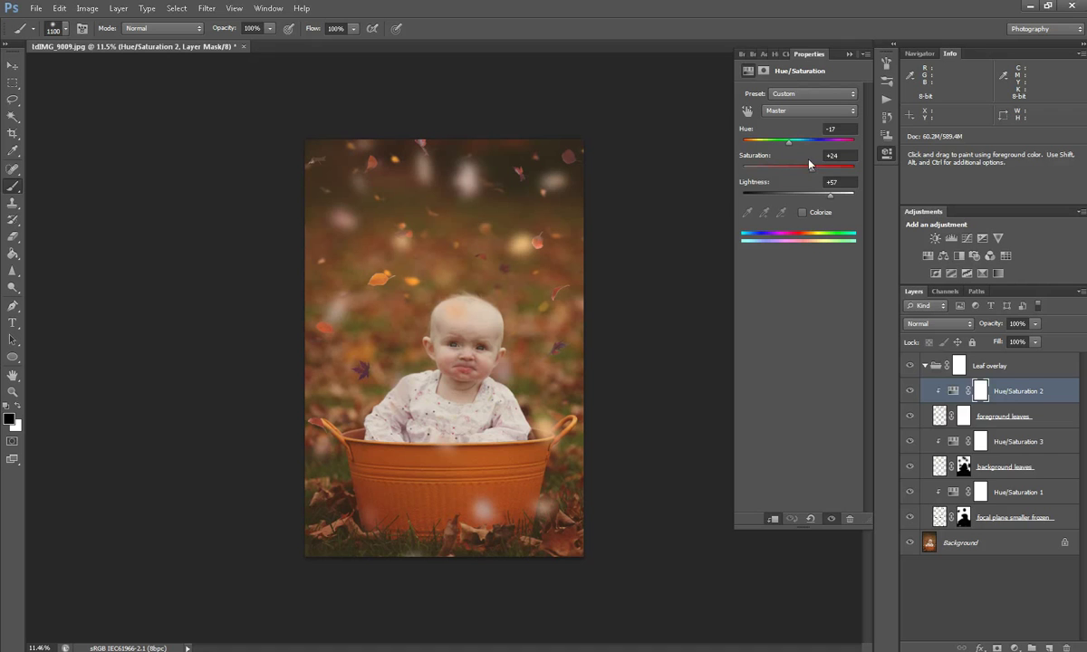
left_click_drag(781, 193, 810, 194)
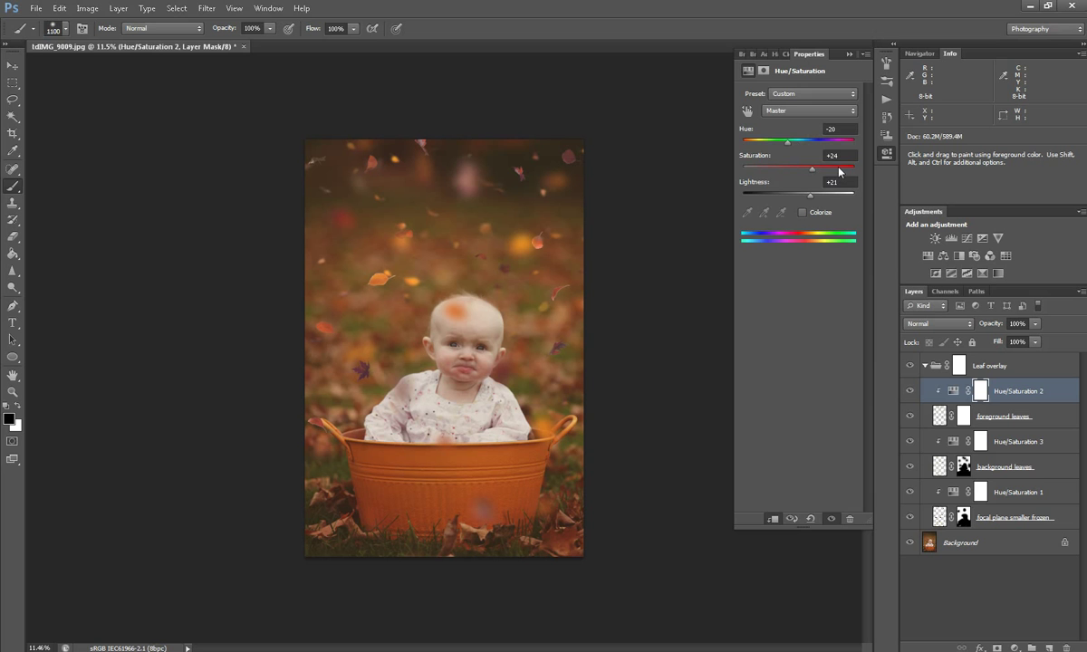
left_click(796, 52)
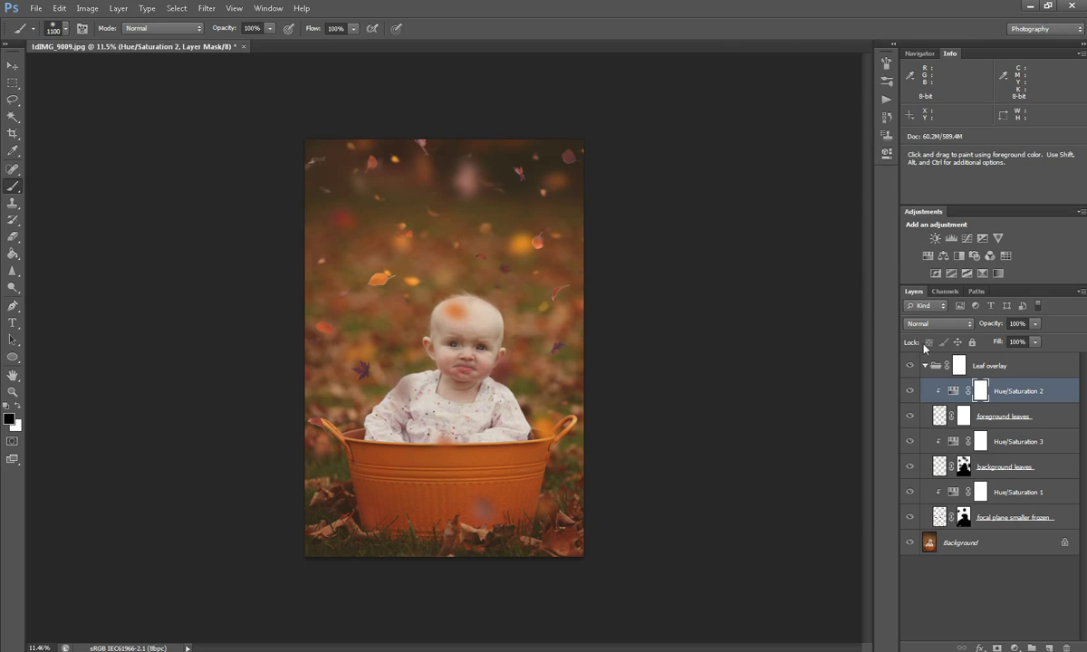
left_click(943, 417)
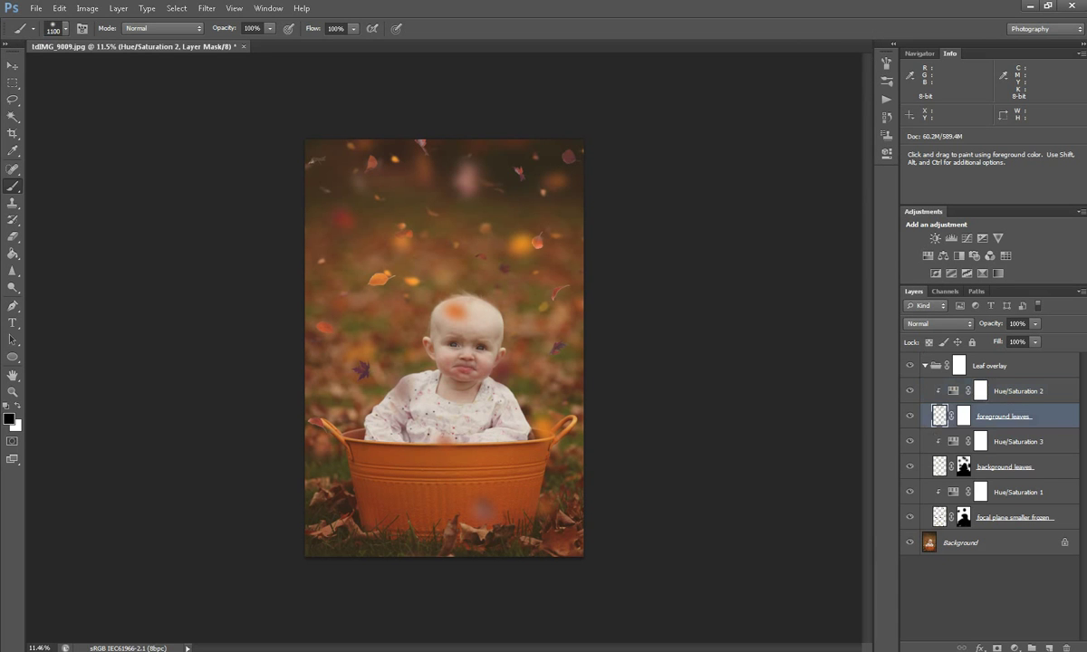
Step: Move the foreground leaves layer up and to the right across the photo
left_click(13, 66)
mouse_move(434, 248)
left_mouse_down()
mouse_move(499, 185)
mouse_move(528, 191)
left_mouse_up()
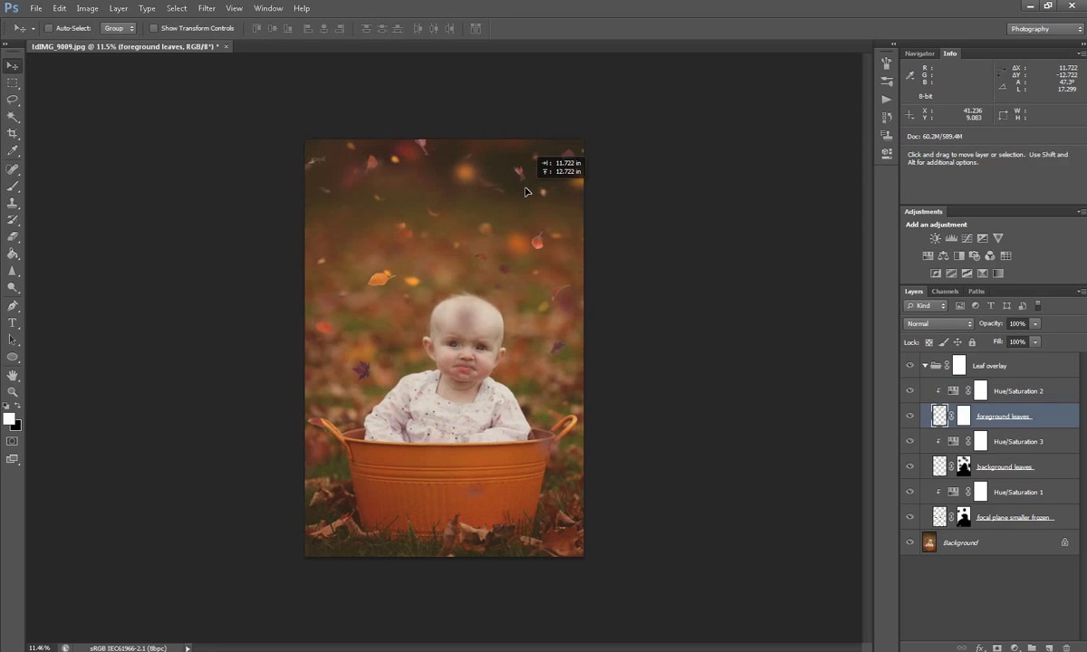
left_click_drag(526, 191, 524, 191)
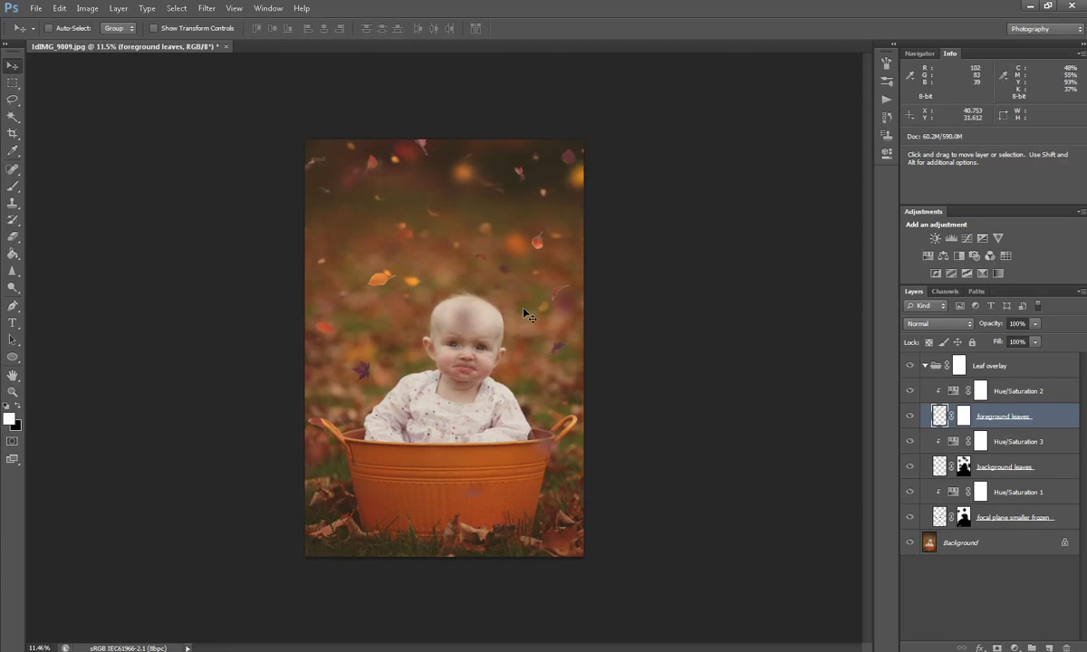
Step: Paint the foreground leaves' layer mask black over the baby to hide those leaves
left_click(964, 416)
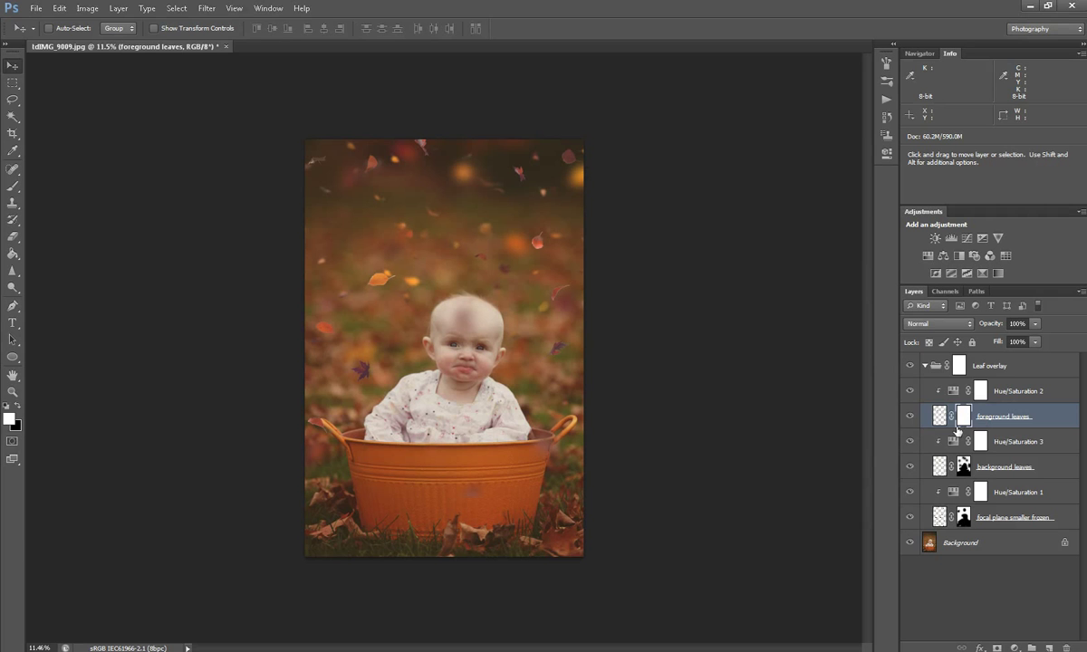
key("x")
left_click(14, 187)
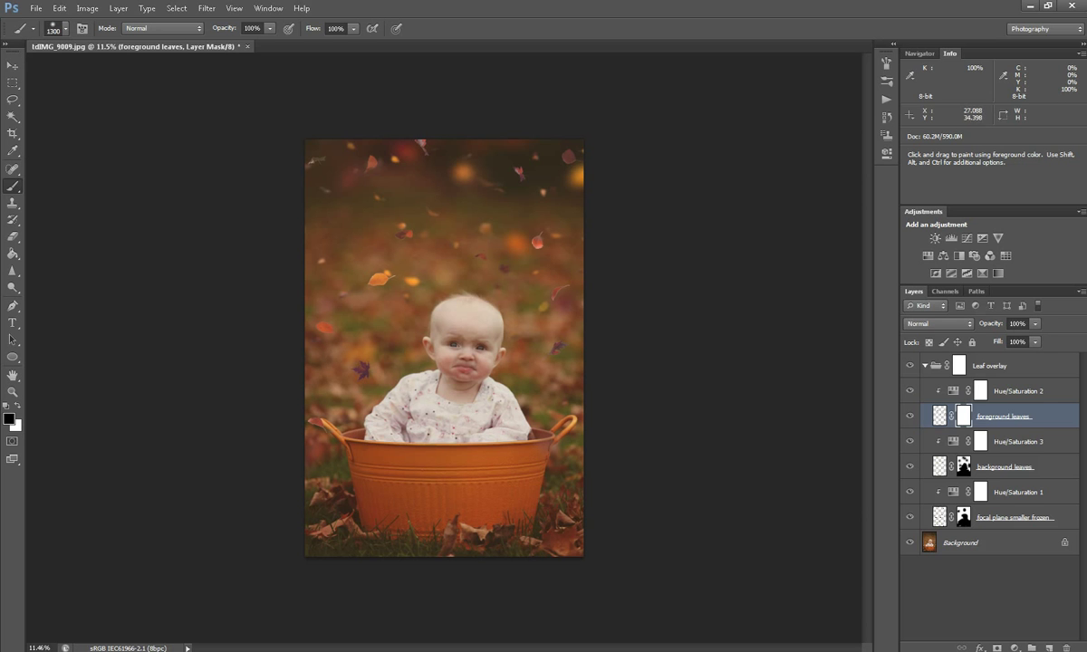
left_click(940, 416)
key("x")
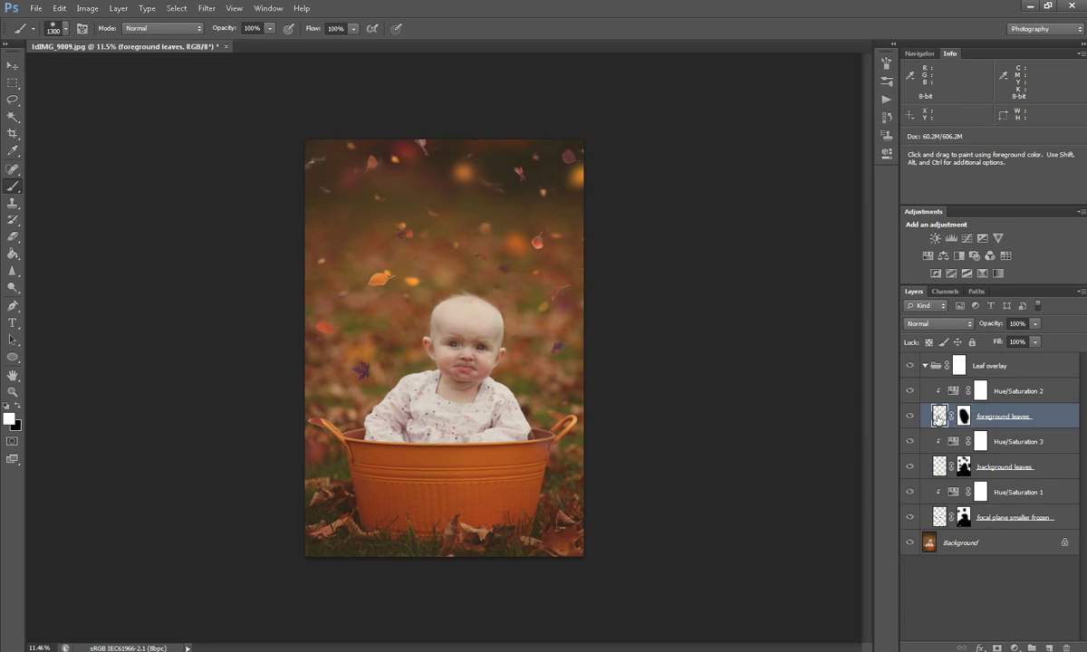
key("v")
scroll(367, 404, "down", 1)
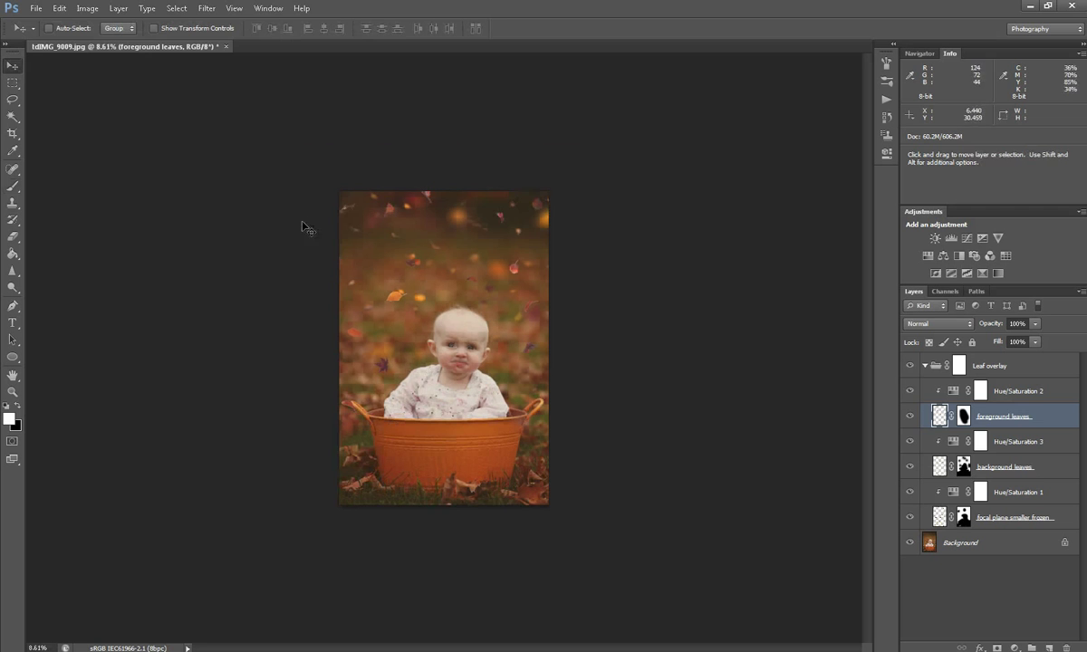
Step: Free Transform the foreground leaves to about 120.45% and nudge them into place
left_click(59, 8)
left_click(262, 279)
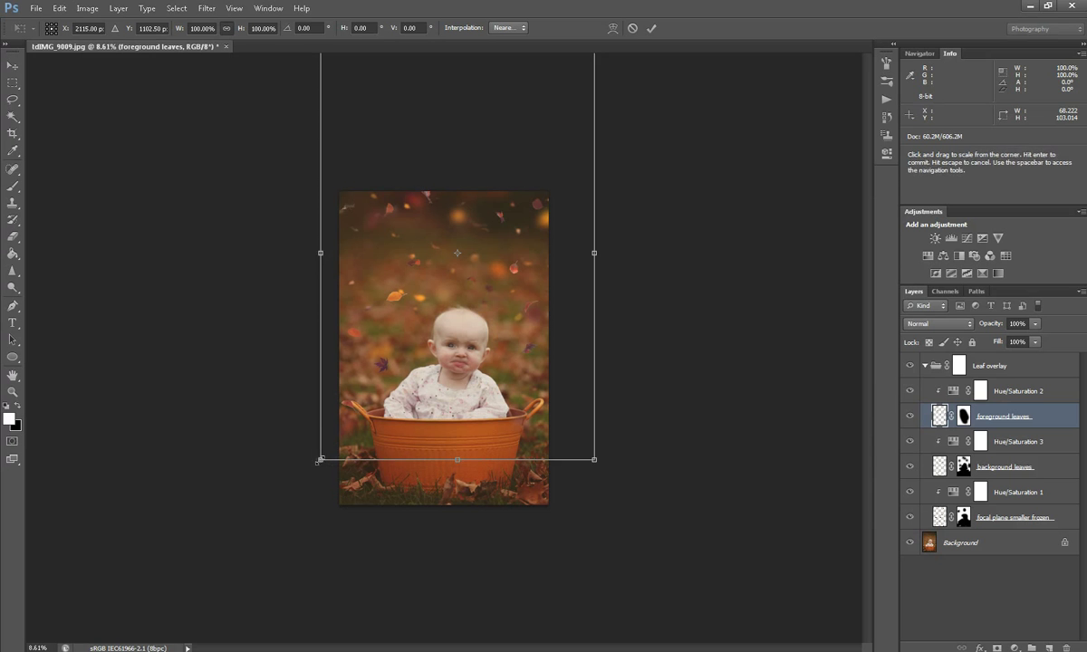
left_click_drag(320, 460, 263, 541)
left_click_drag(477, 428, 487, 391)
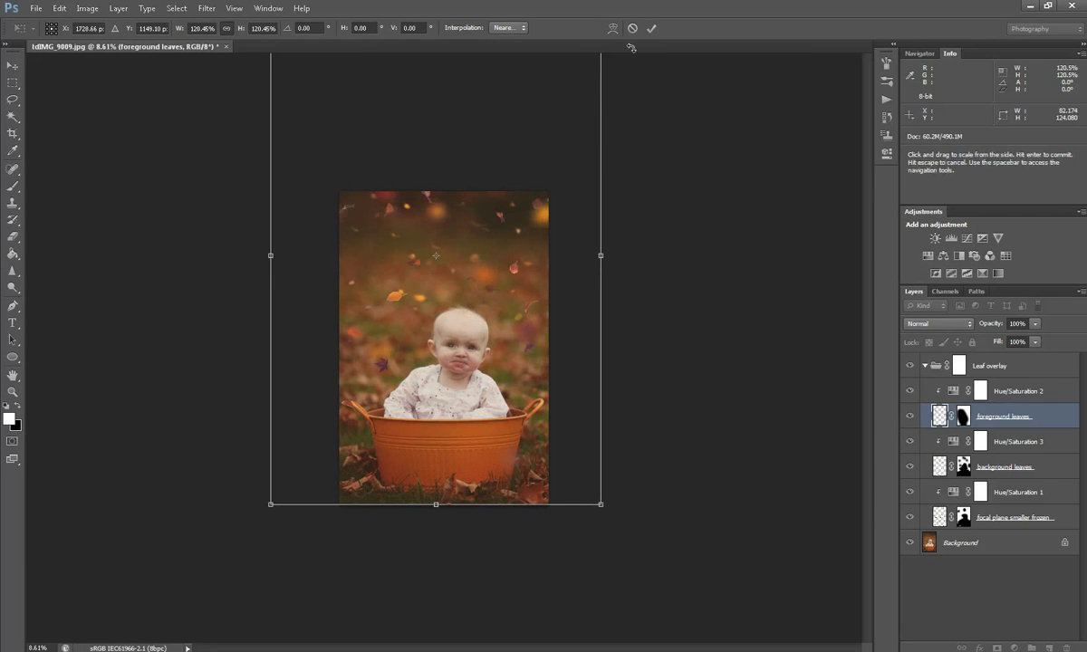
left_click(651, 28)
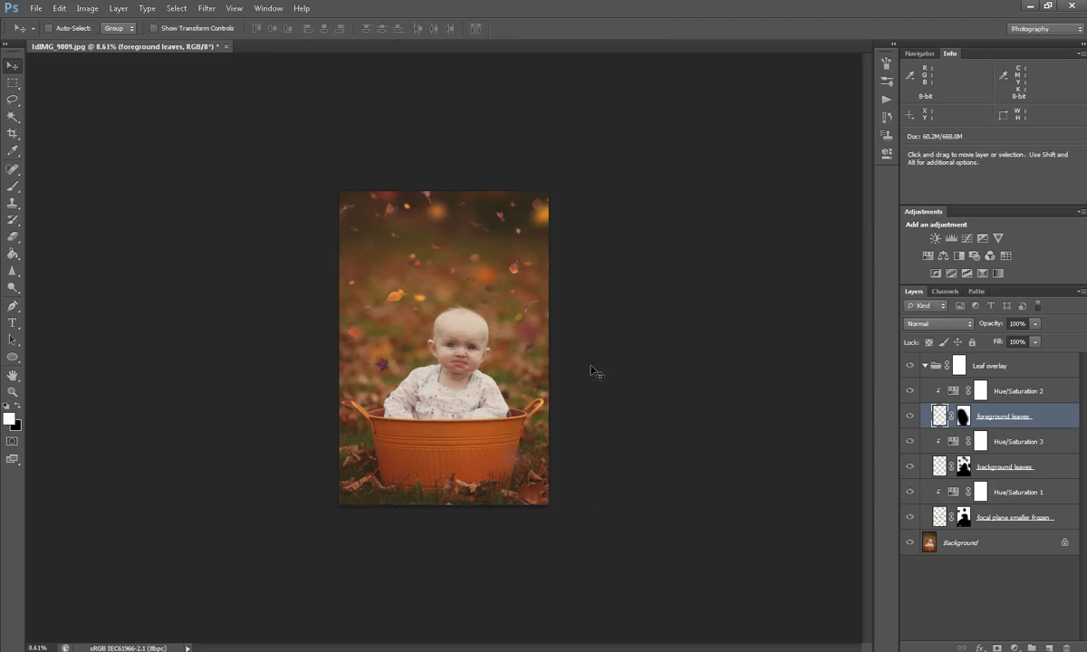
scroll(580, 364, "up", 1)
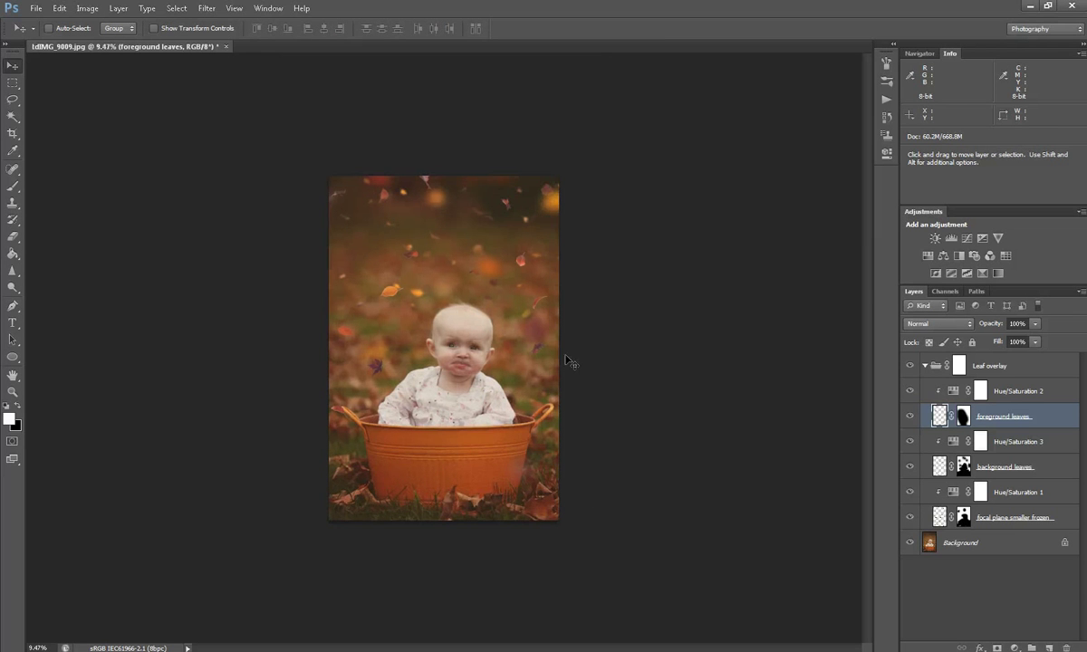
Step: Target the leaves' layer mask with default black/white colours and the Brush tool
left_click(964, 416)
left_click(8, 406)
left_click(12, 186)
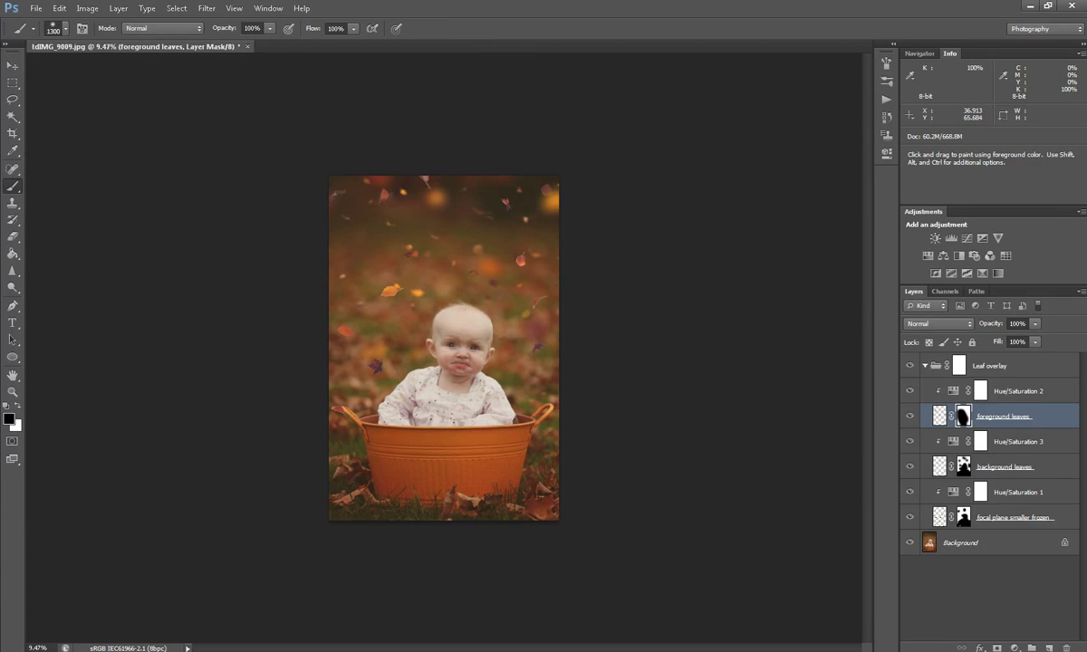
scroll(444, 349, "up", 1)
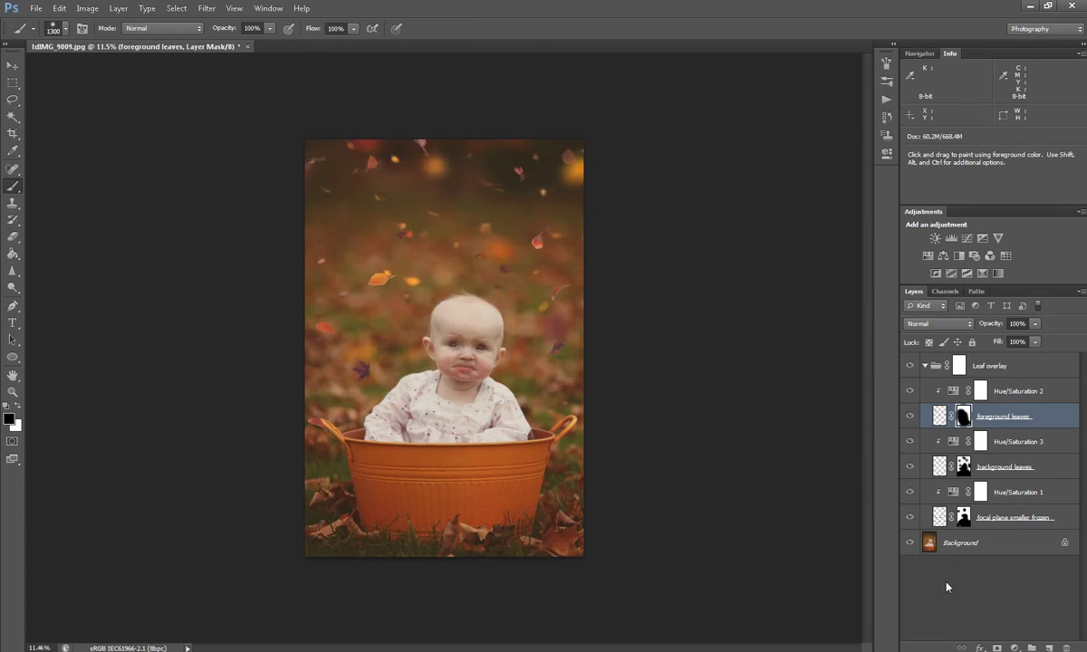
left_click(916, 542)
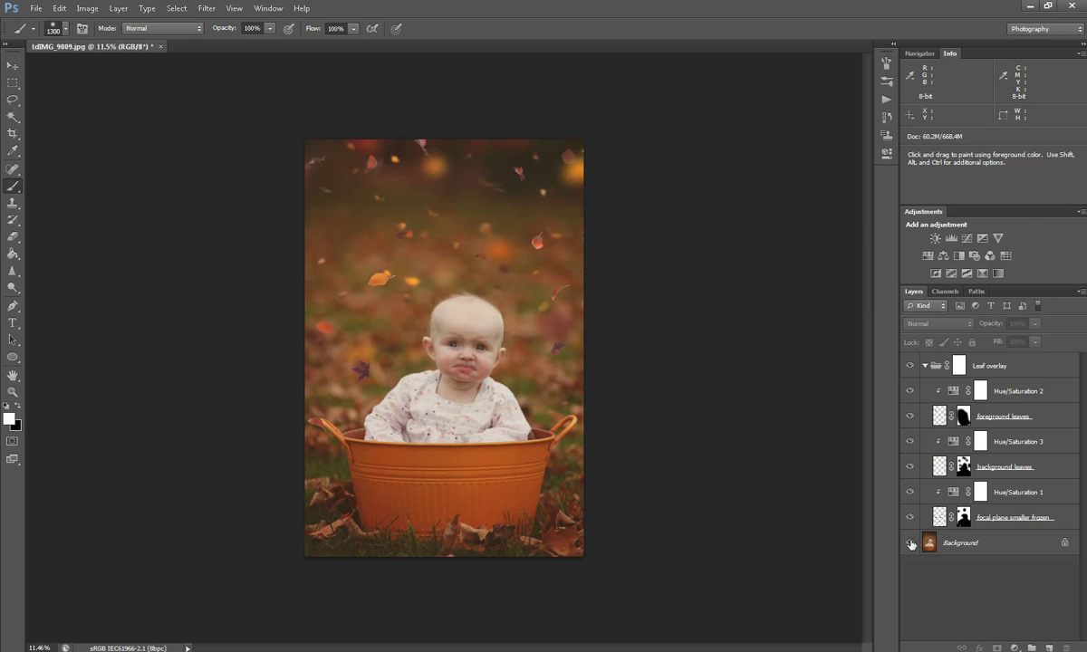
key("ctrl+comma")
key("ctrl+comma")
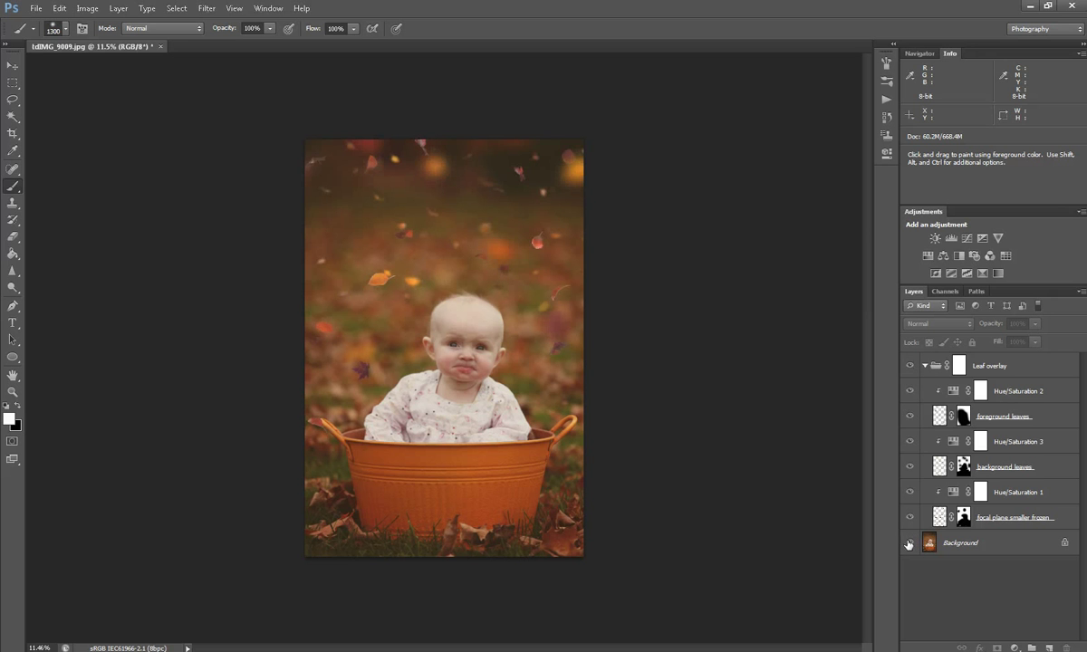